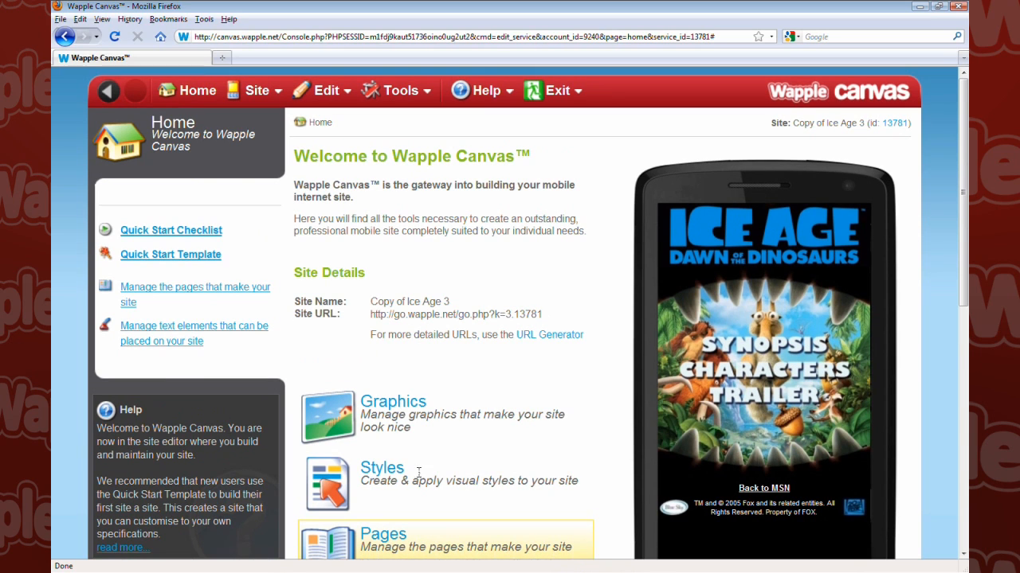
# Step: Switch the browser to full screen and open the Ice Age 3 page for editing from the site's page list
pyautogui.click(486, 27)
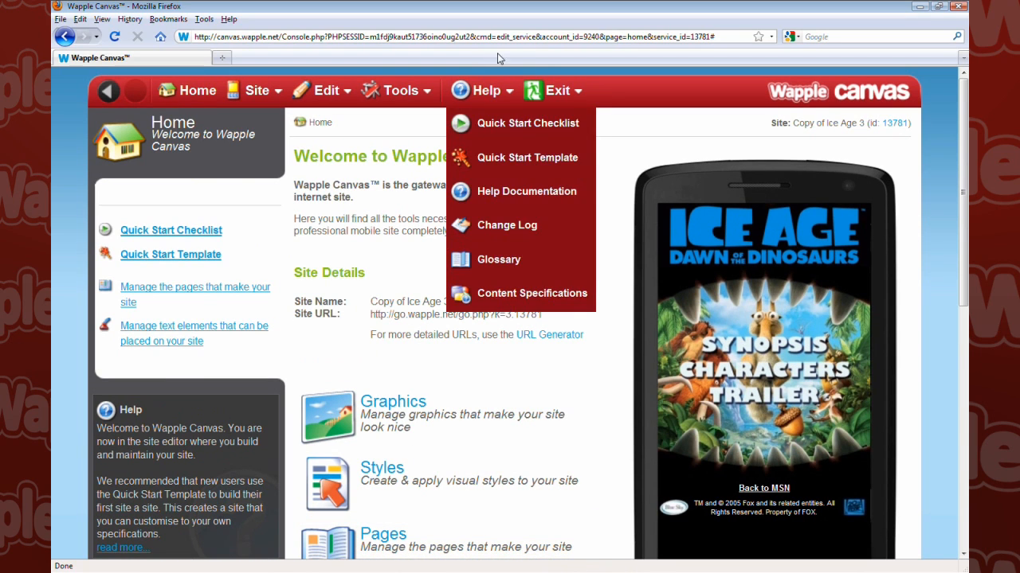
pyautogui.press('F11')
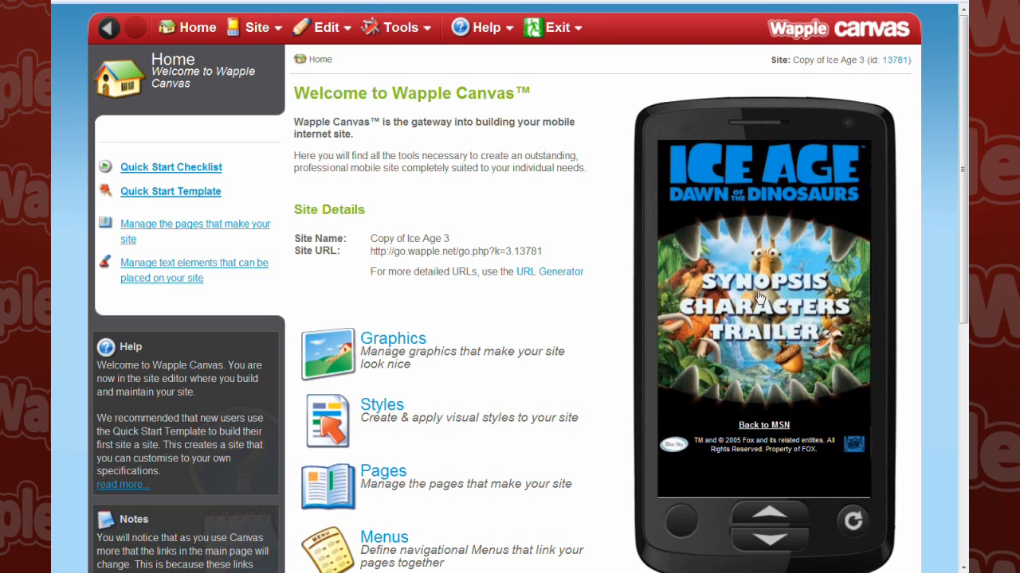
pyautogui.click(349, 31)
pyautogui.moveTo(351, 57)
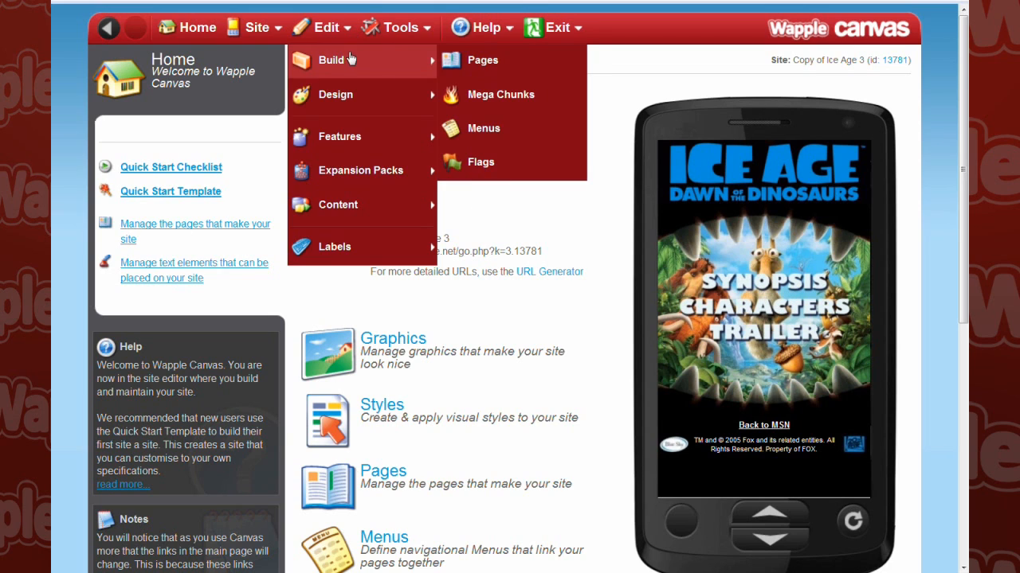
pyautogui.click(472, 58)
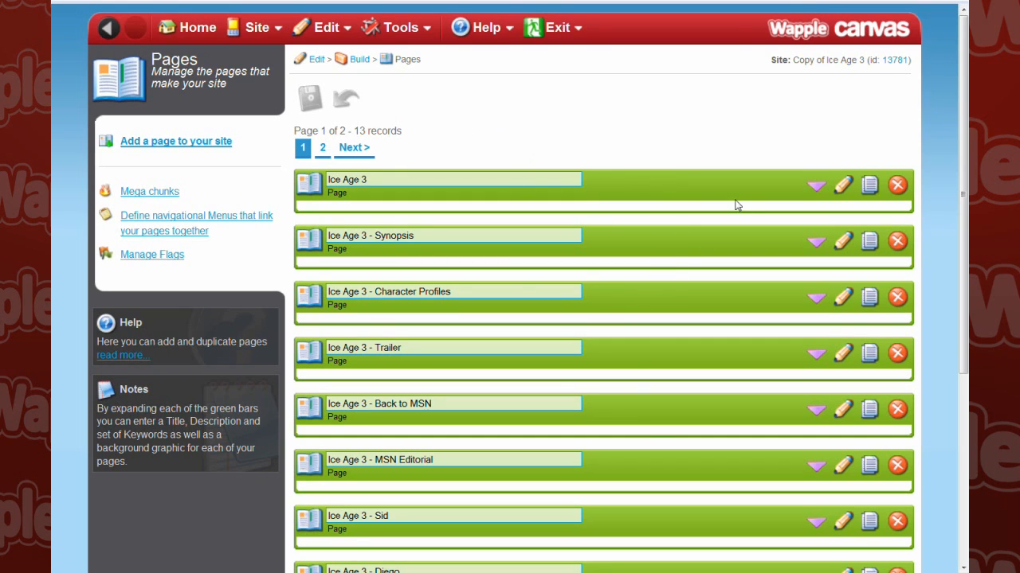
pyautogui.click(841, 188)
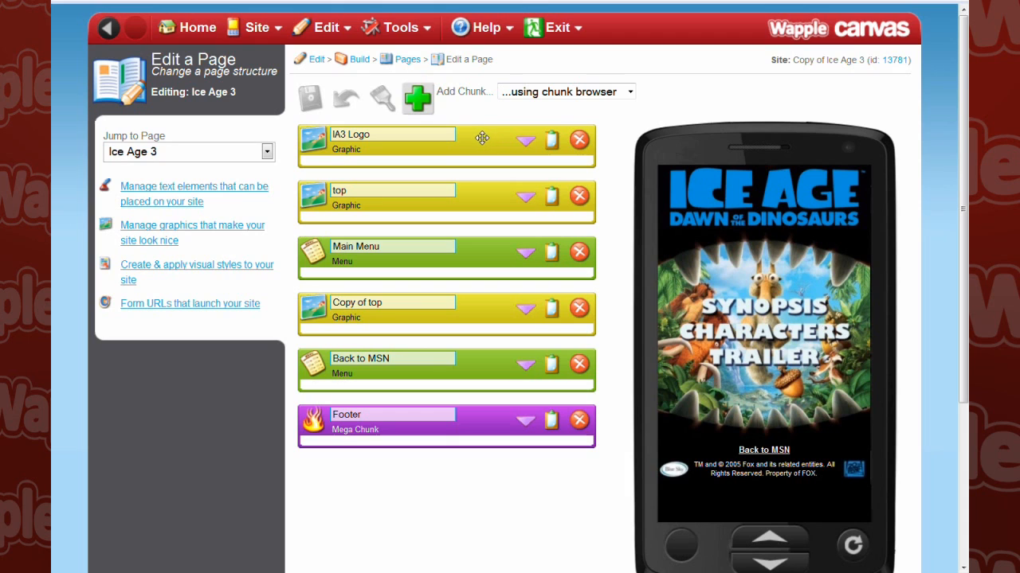
# Step: Review the IA3 Logo chunk's options, then move the chunk directly below Main Menu and save the page
pyautogui.click(525, 143)
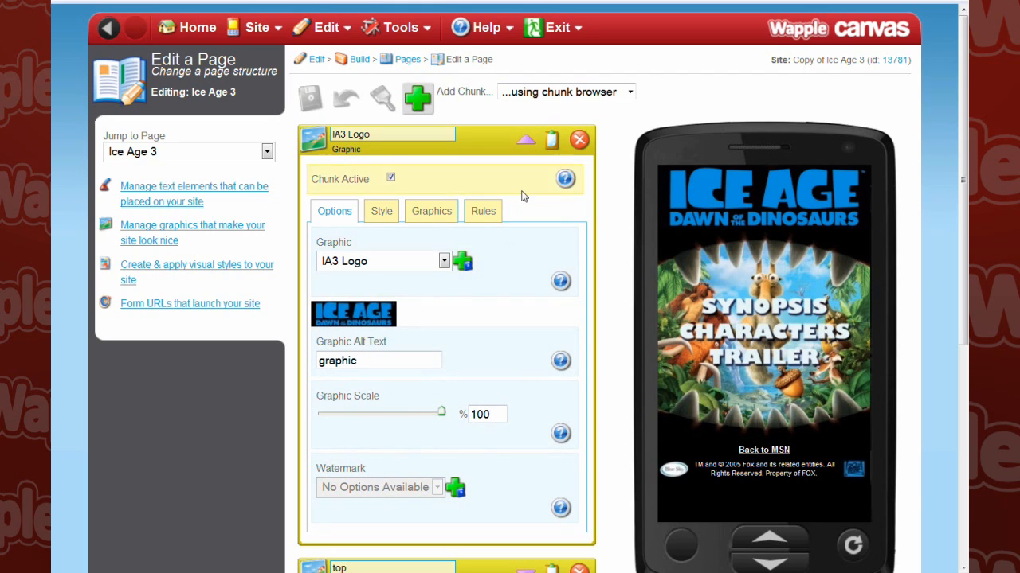
pyautogui.click(523, 145)
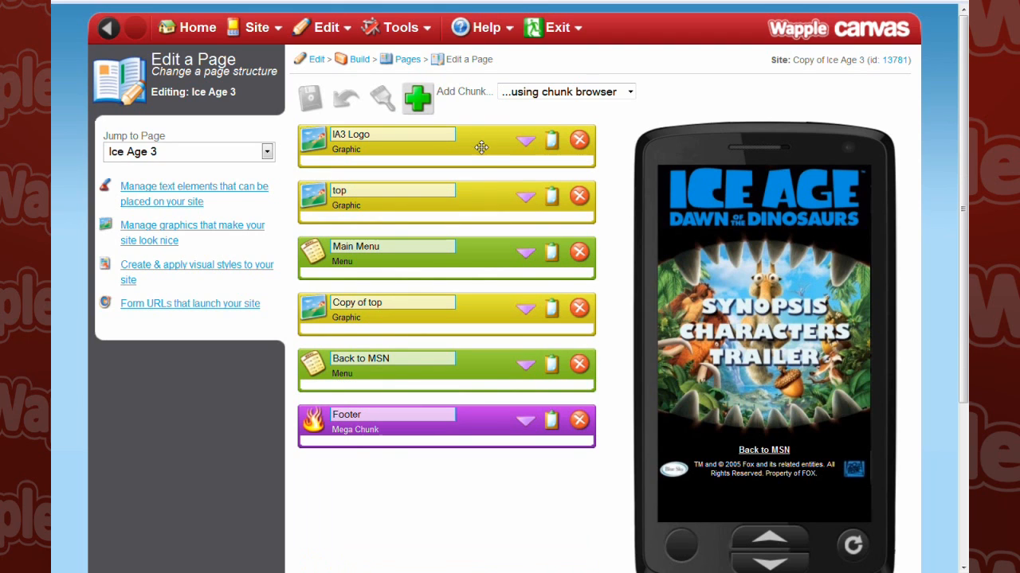
pyautogui.moveTo(491, 219); pyautogui.dragTo(489, 265)
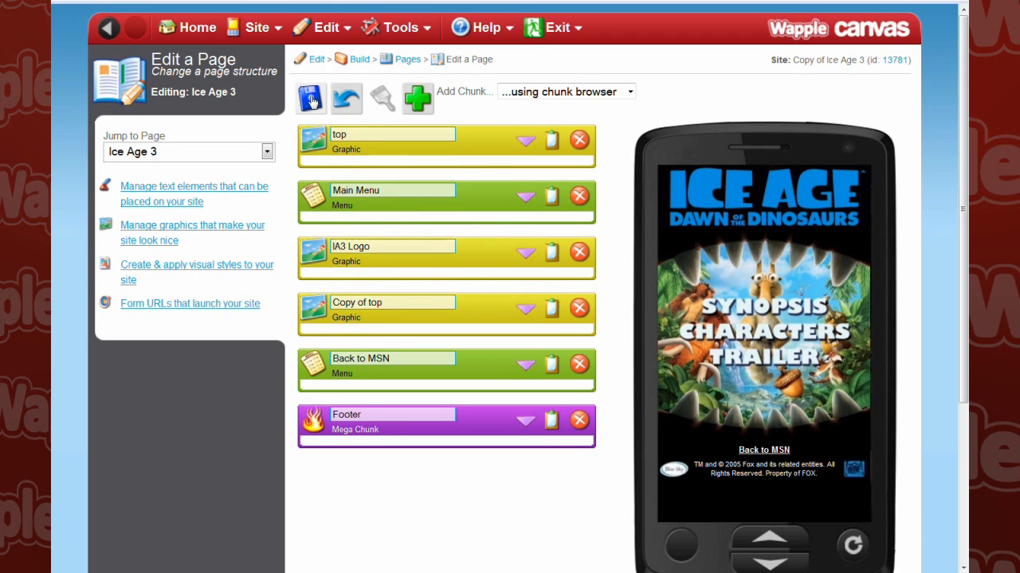
pyautogui.click(311, 99)
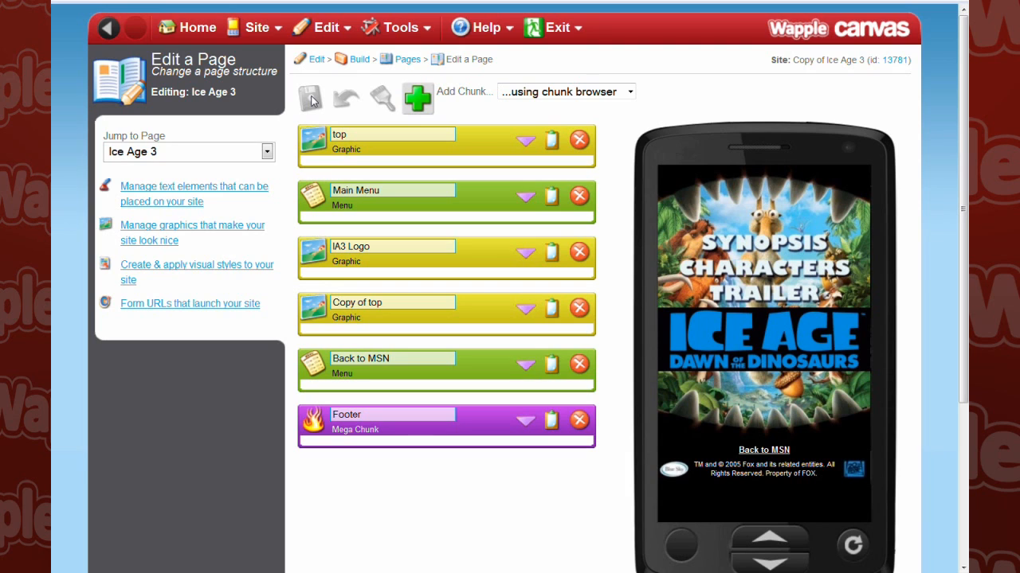
# Step: Move the IA3 Logo chunk back above all other chunks, set its graphic scale to 53%, and save the page
pyautogui.moveTo(488, 267); pyautogui.dragTo(489, 126)
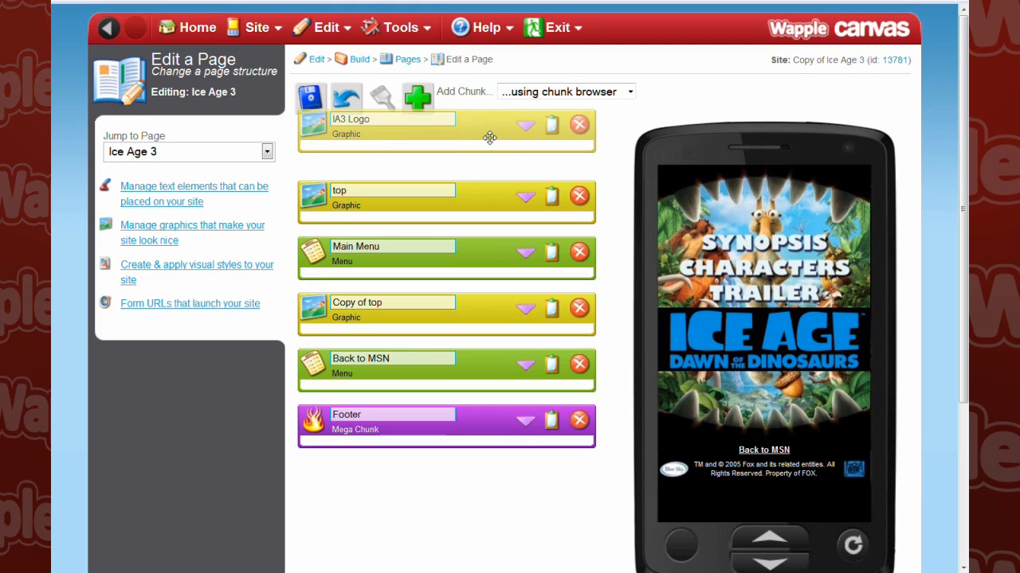
pyautogui.click(526, 144)
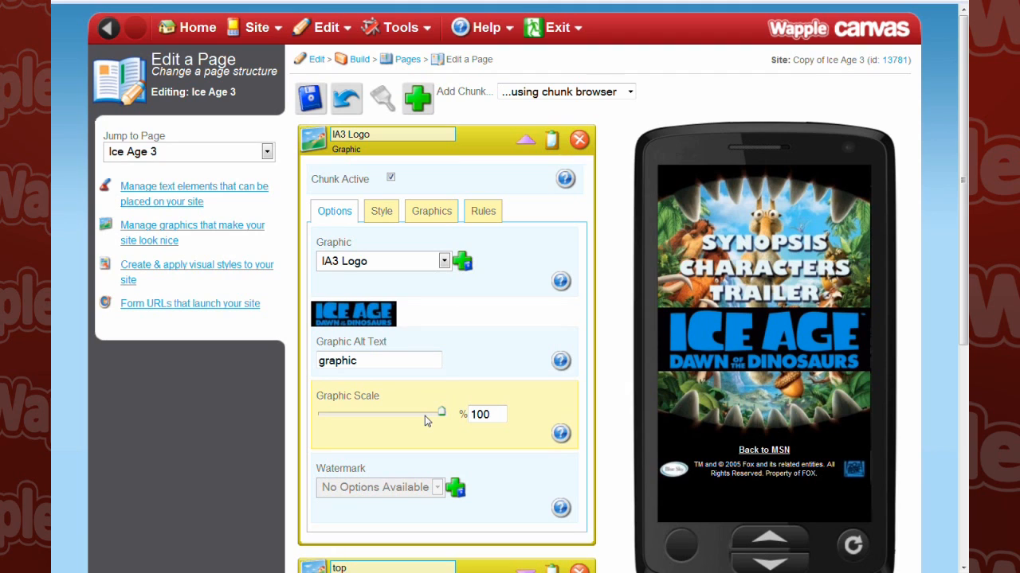
pyautogui.click(381, 416)
pyautogui.click(380, 416)
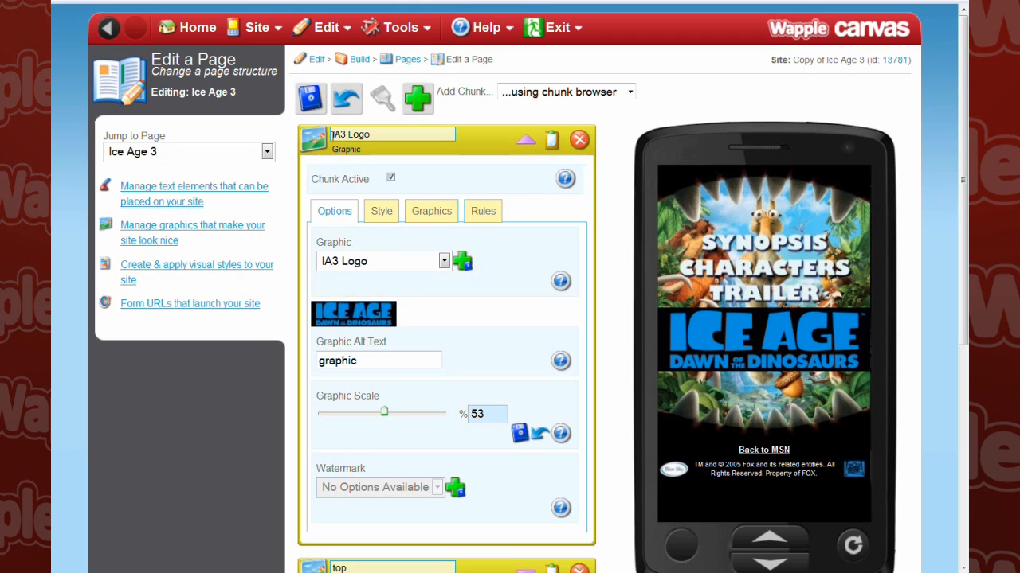
pyautogui.click(311, 99)
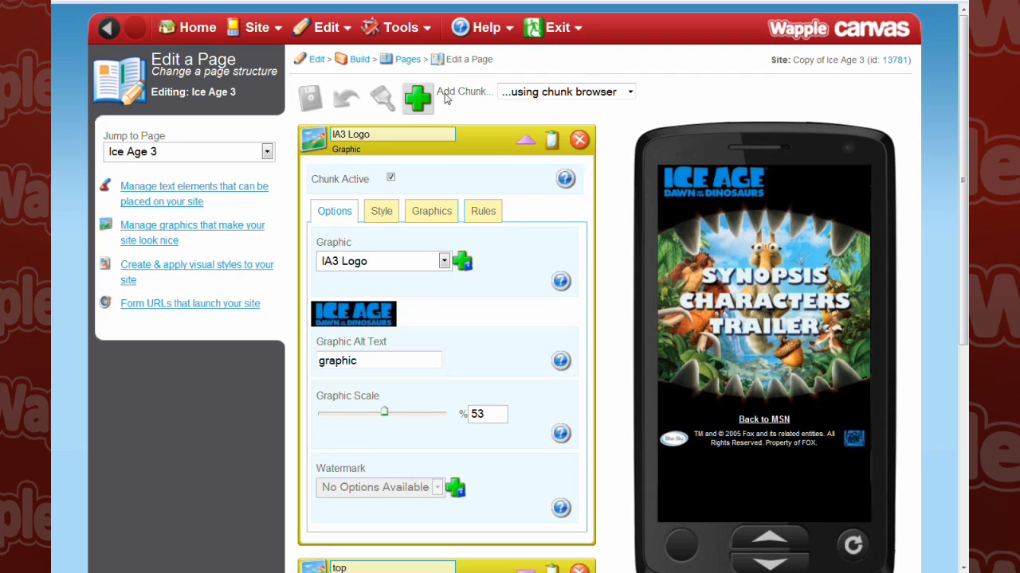
pyautogui.click(526, 140)
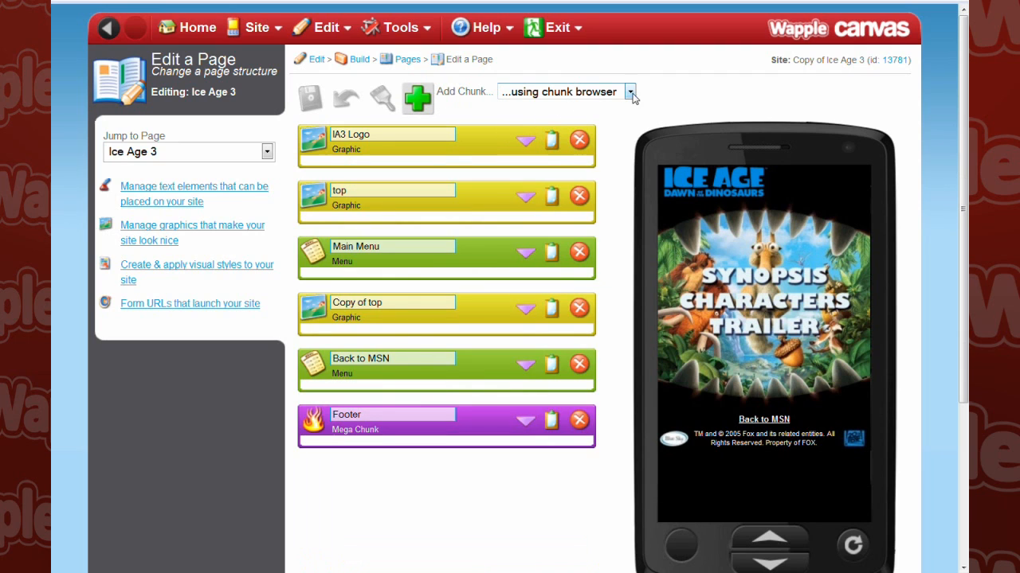
# Step: Browse the full list of chunk types that can be added to the page without adding one
pyautogui.click(629, 93)
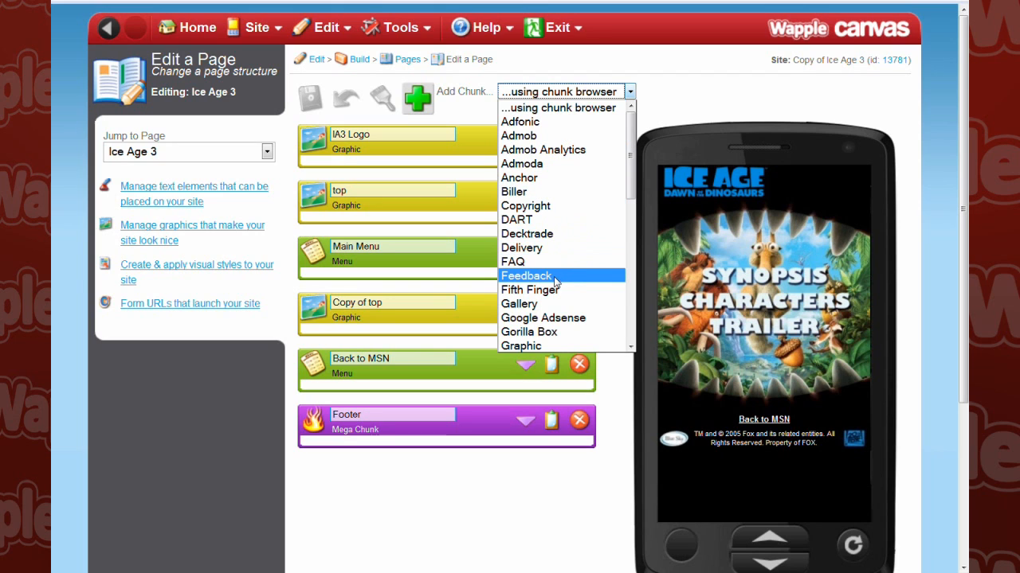
pyautogui.moveTo(632, 203); pyautogui.dragTo(635, 252)
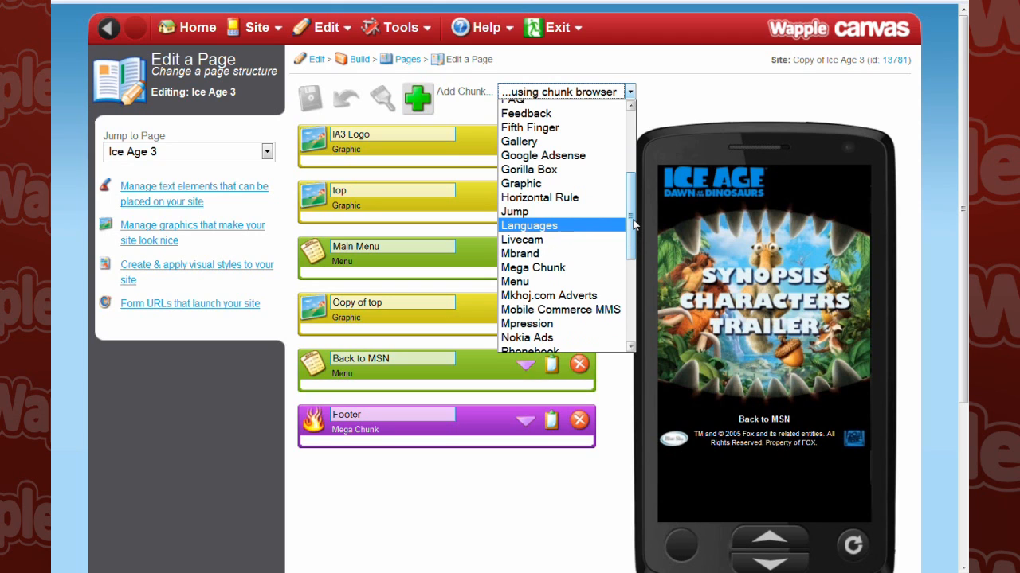
pyautogui.moveTo(633, 228); pyautogui.dragTo(632, 256)
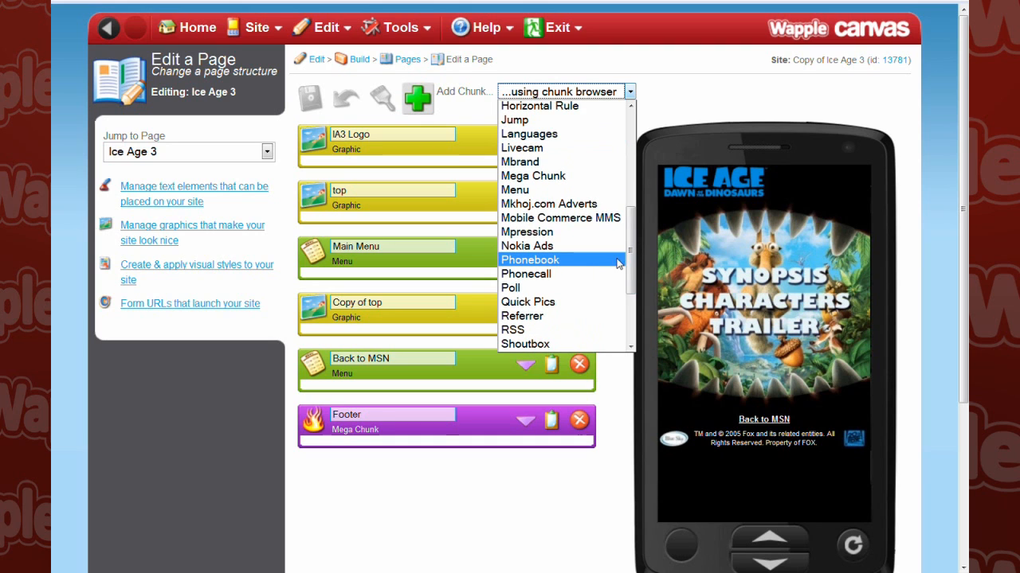
pyautogui.moveTo(629, 256); pyautogui.dragTo(629, 292)
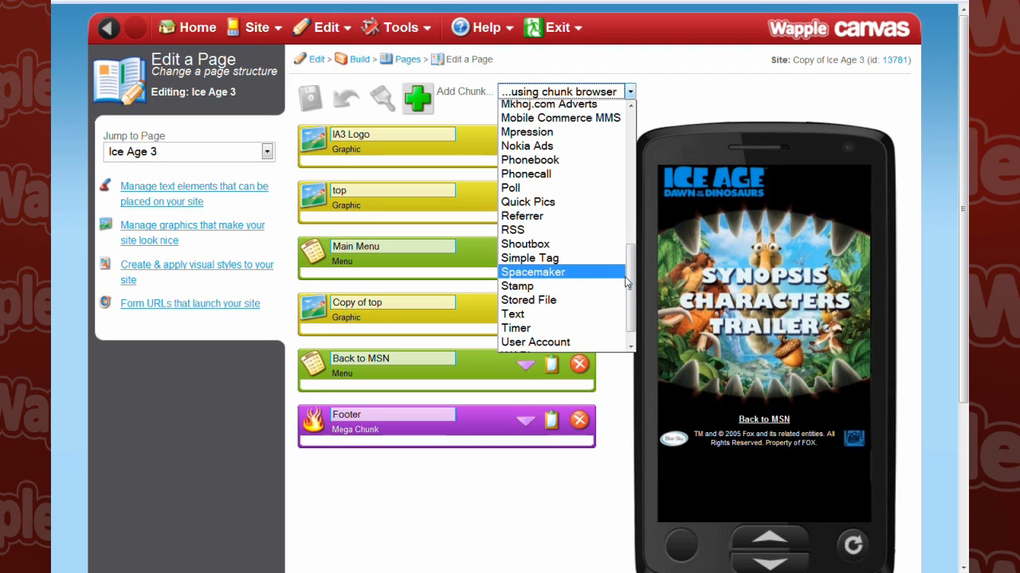
pyautogui.scroll(-1, 629, 293)
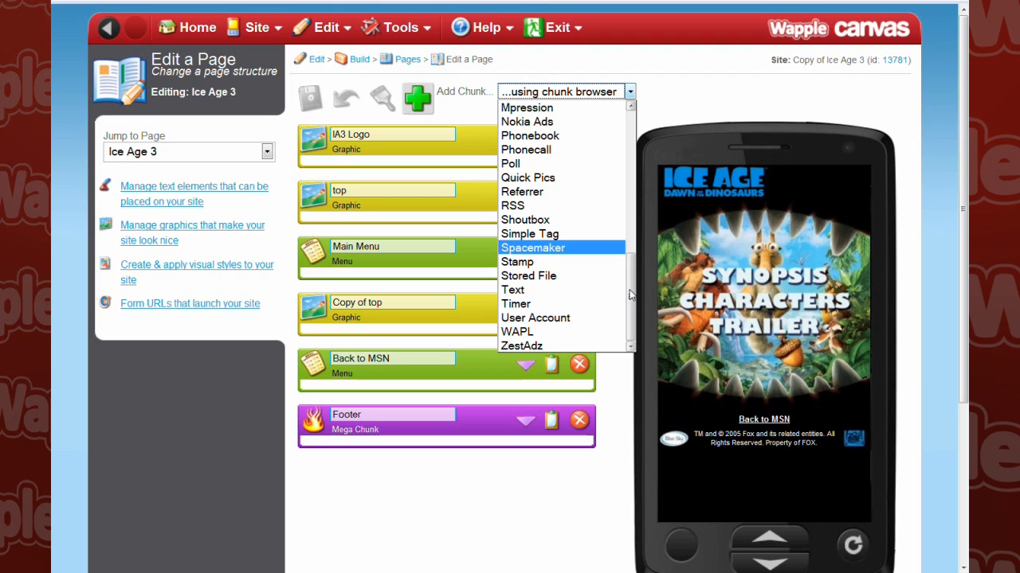
pyautogui.click(510, 477)
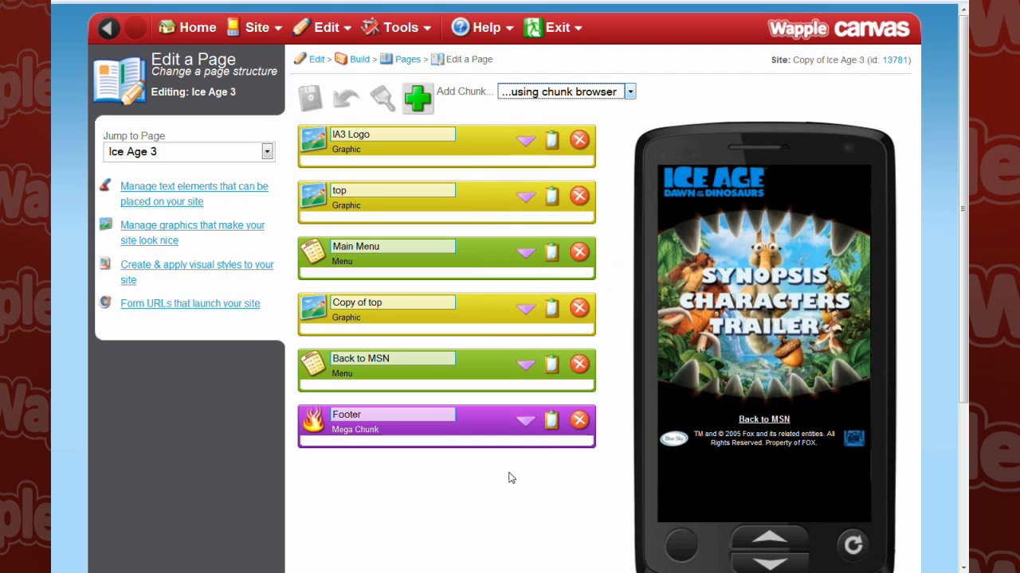
# Step: Examine the option settings of the Back to MSN menu chunk and collapse it again
pyautogui.click(524, 366)
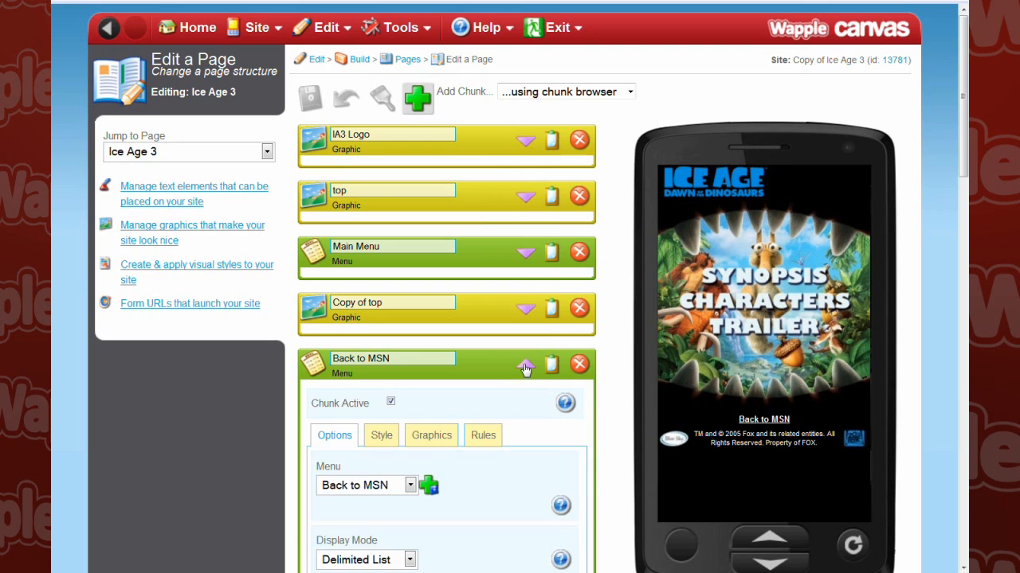
pyautogui.scroll(-3, 525, 369)
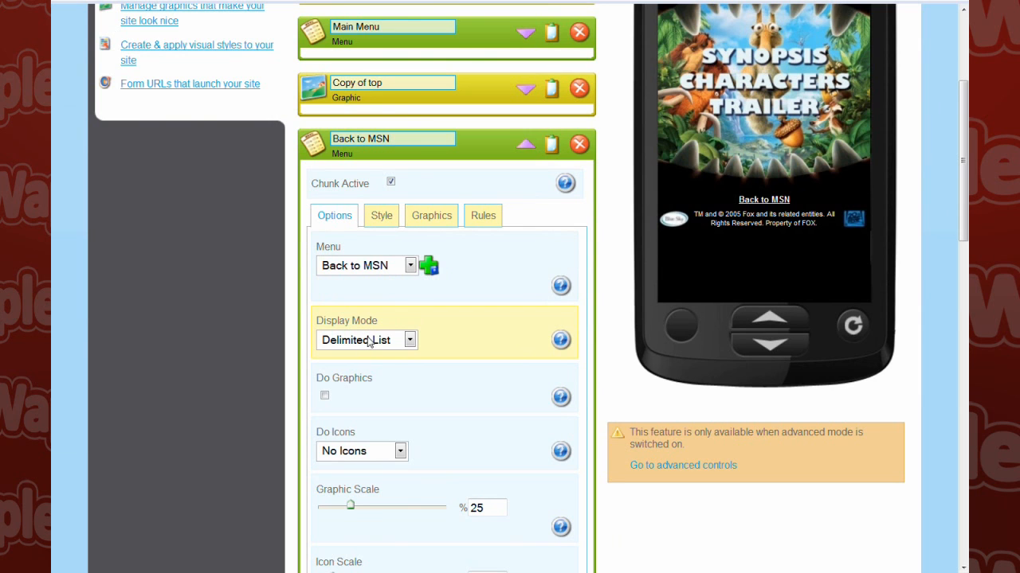
pyautogui.scroll(-2, 402, 446)
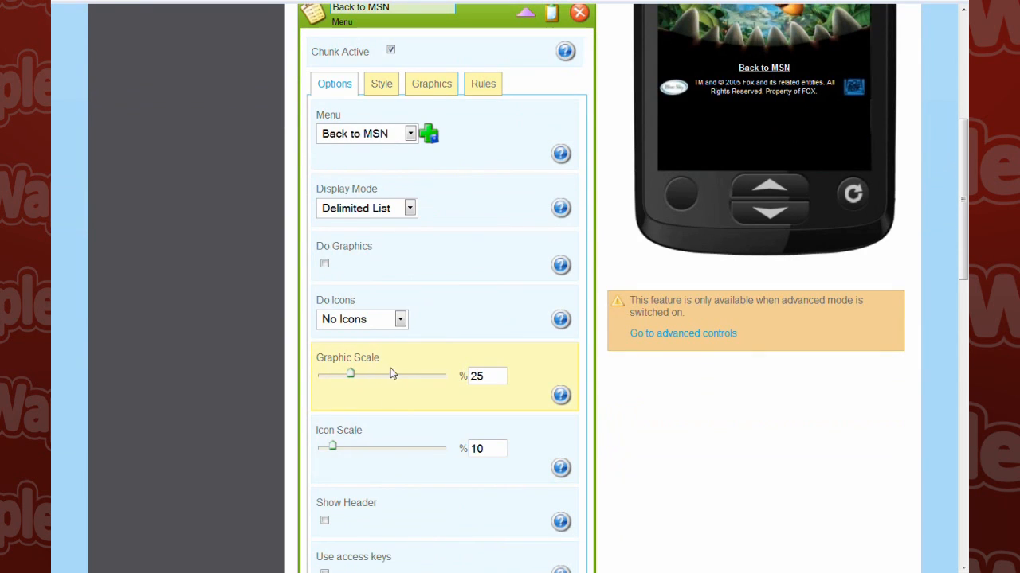
pyautogui.scroll(-2, 375, 439)
pyautogui.scroll(-5, 415, 399)
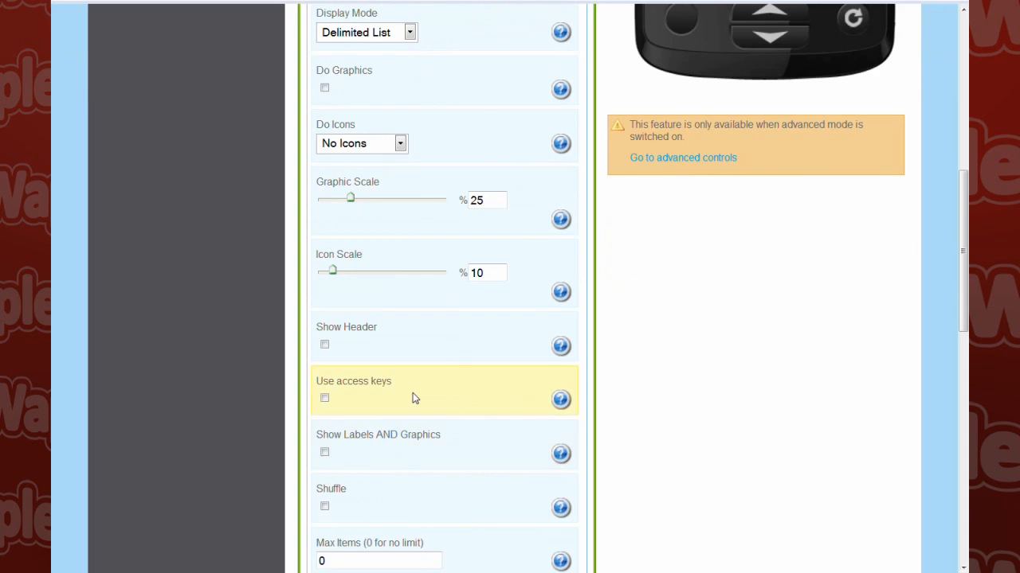
pyautogui.scroll(5, 414, 402)
pyautogui.scroll(10, 414, 400)
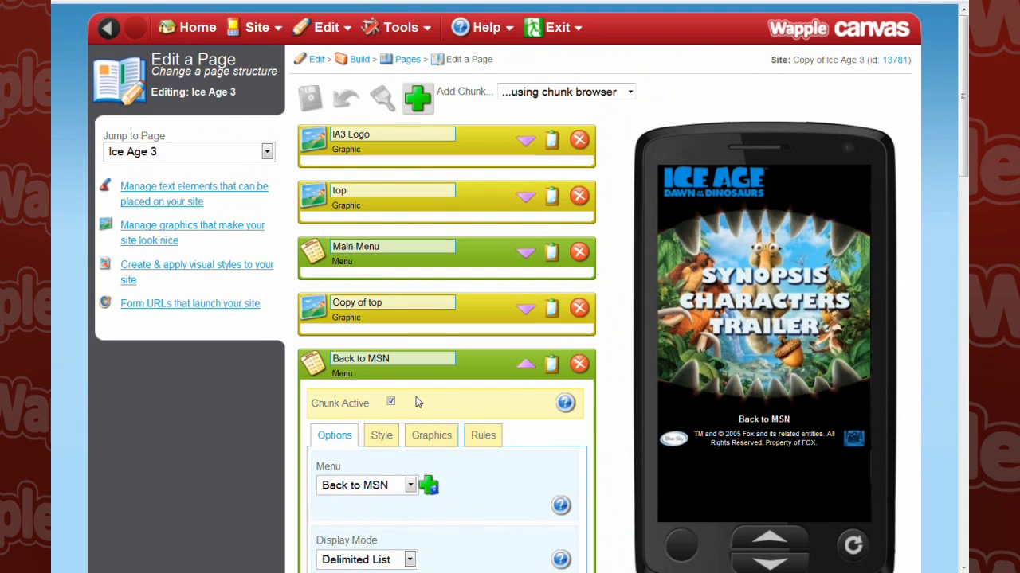
pyautogui.click(526, 365)
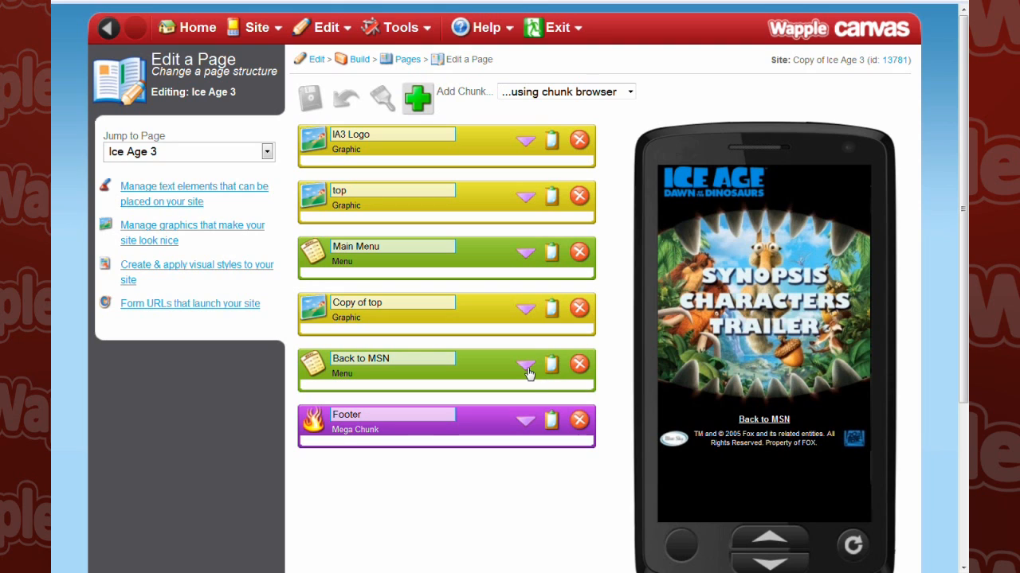
# Step: Open the site's graphics library, browse its entries, and expand the Sid graphic to view its details
pyautogui.click(347, 30)
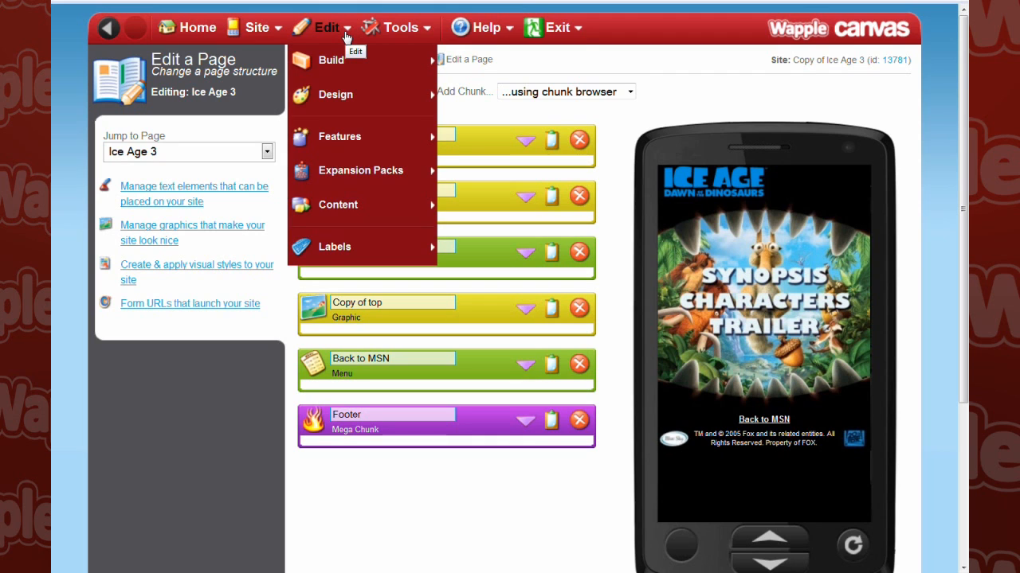
pyautogui.moveTo(358, 143)
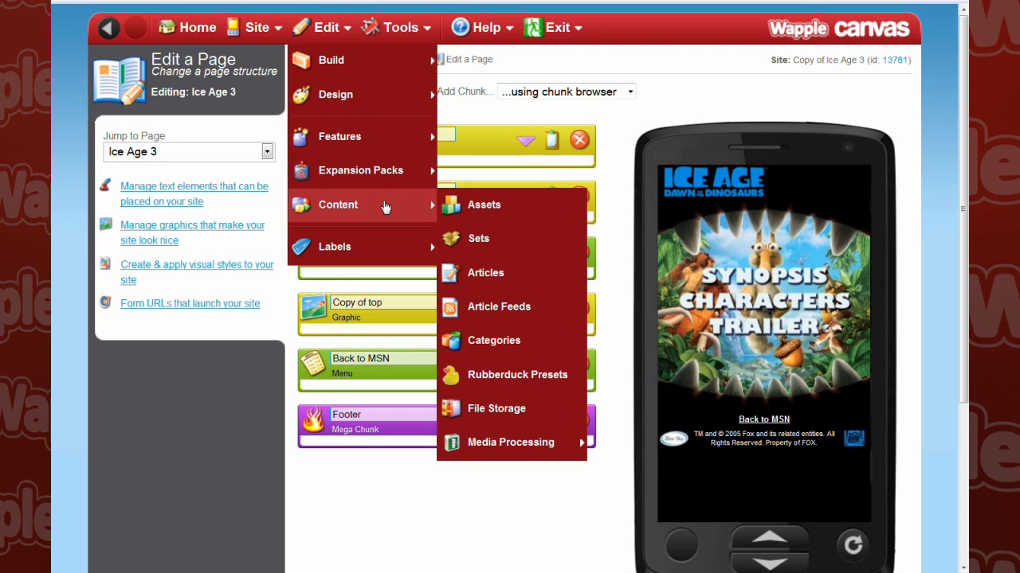
pyautogui.moveTo(363, 98)
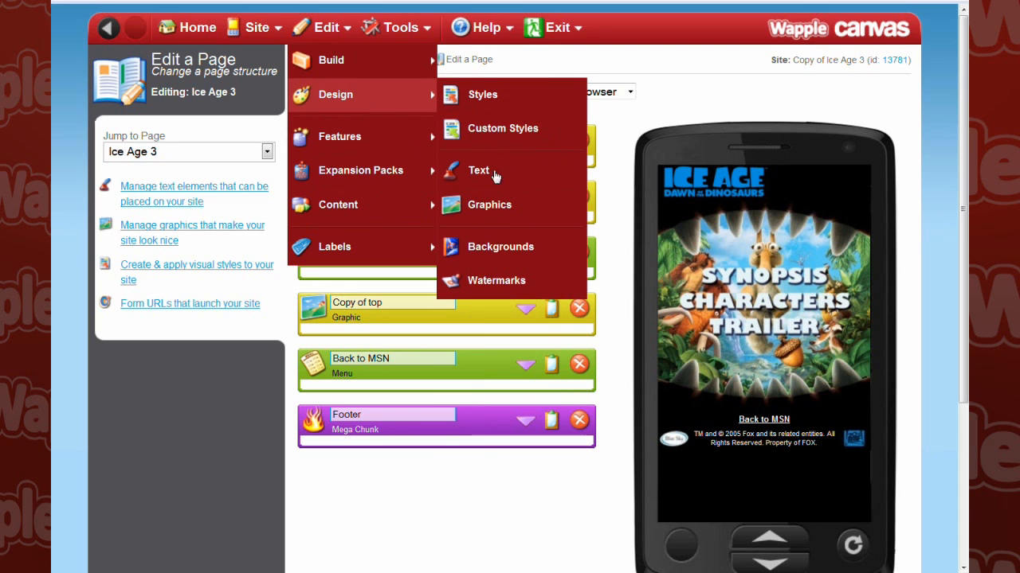
pyautogui.click(501, 208)
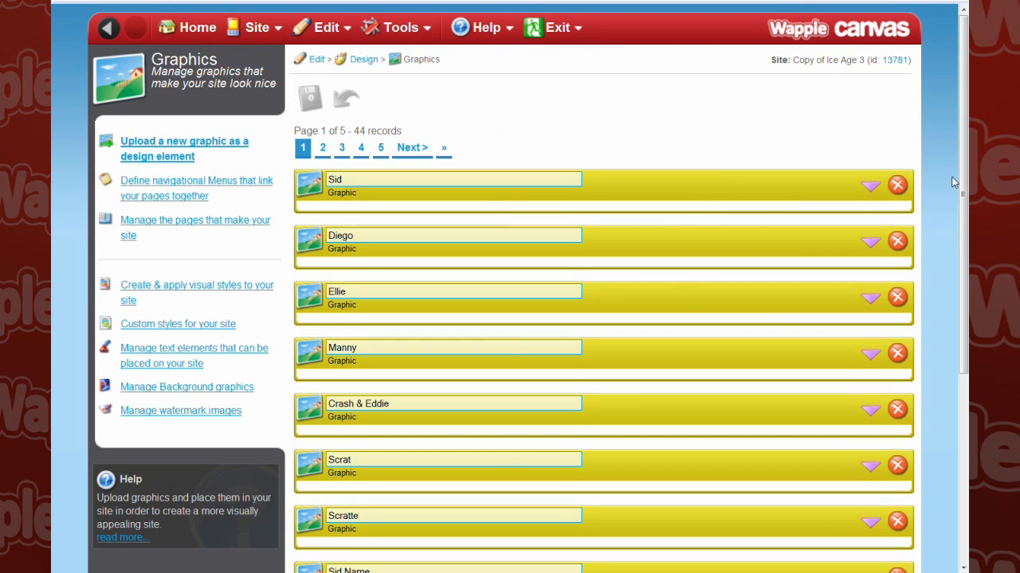
pyautogui.scroll(-3, 956, 191)
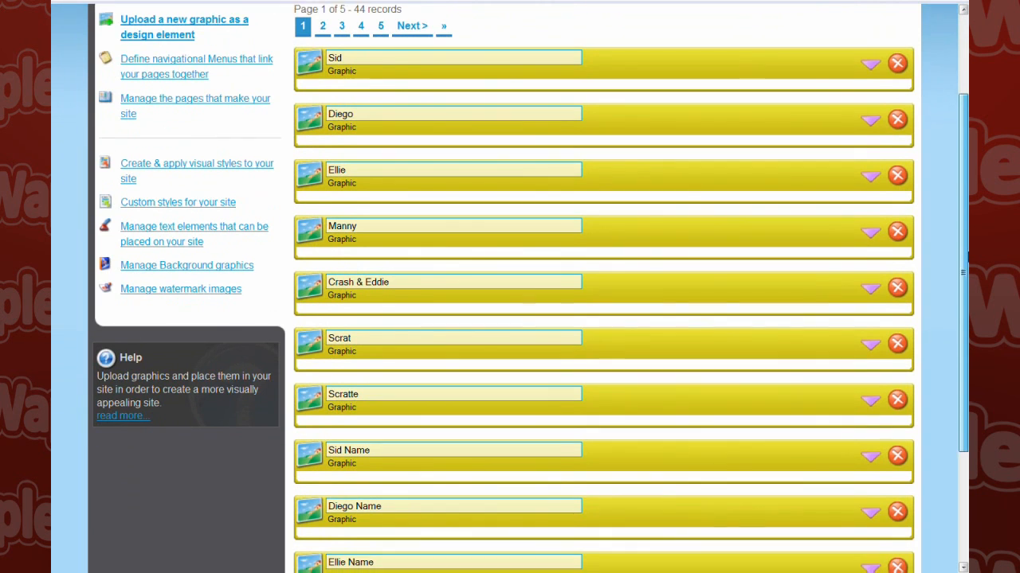
pyautogui.moveTo(964, 252); pyautogui.dragTo(964, 309)
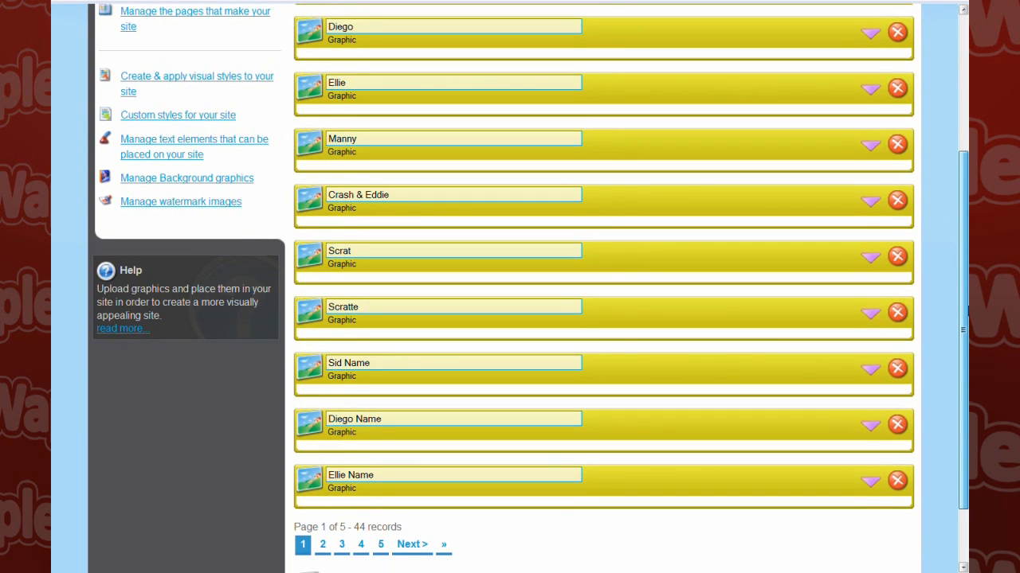
pyautogui.scroll(4, 604, 287)
pyautogui.click(870, 142)
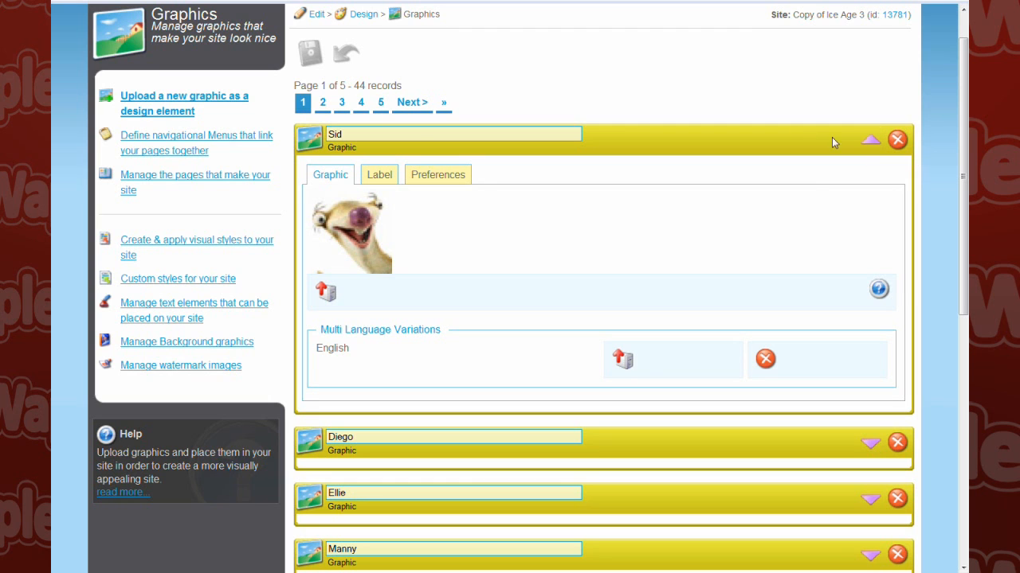
pyautogui.scroll(1, 966, 220)
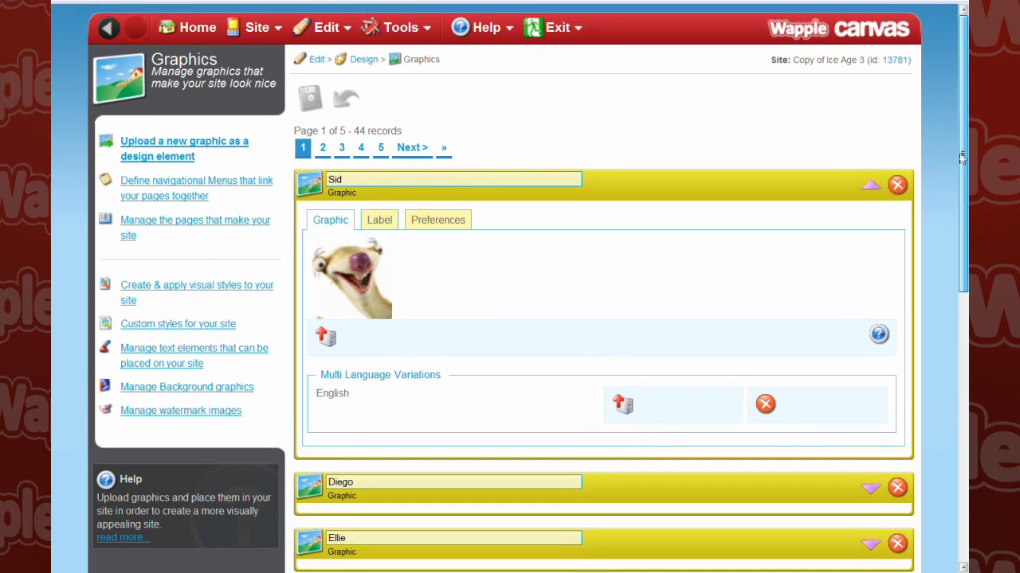
# Step: Add a text item named Test whose English text reads "This is simply a test." followed by the author's name
pyautogui.click(326, 27)
pyautogui.moveTo(360, 96)
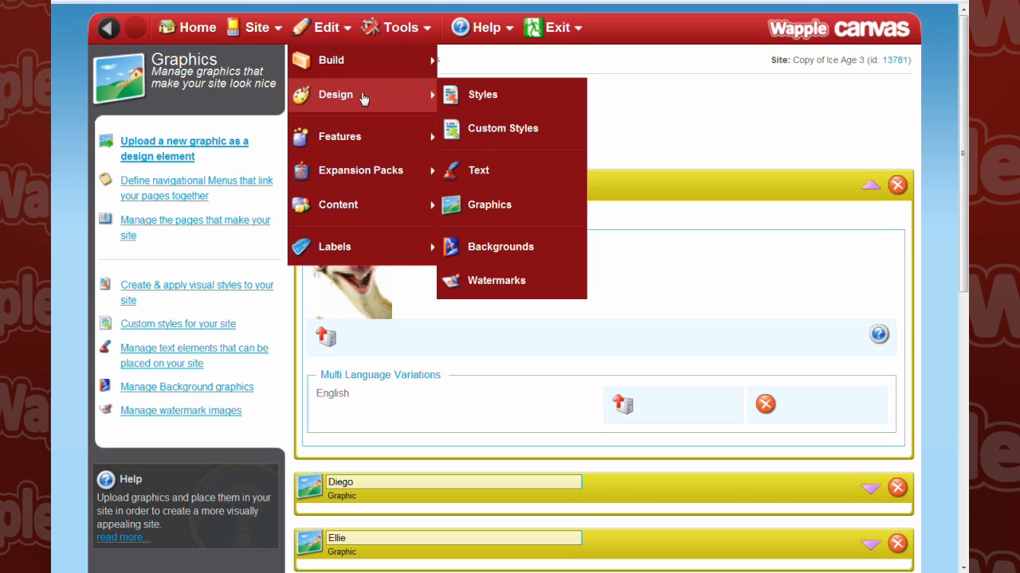
pyautogui.click(523, 186)
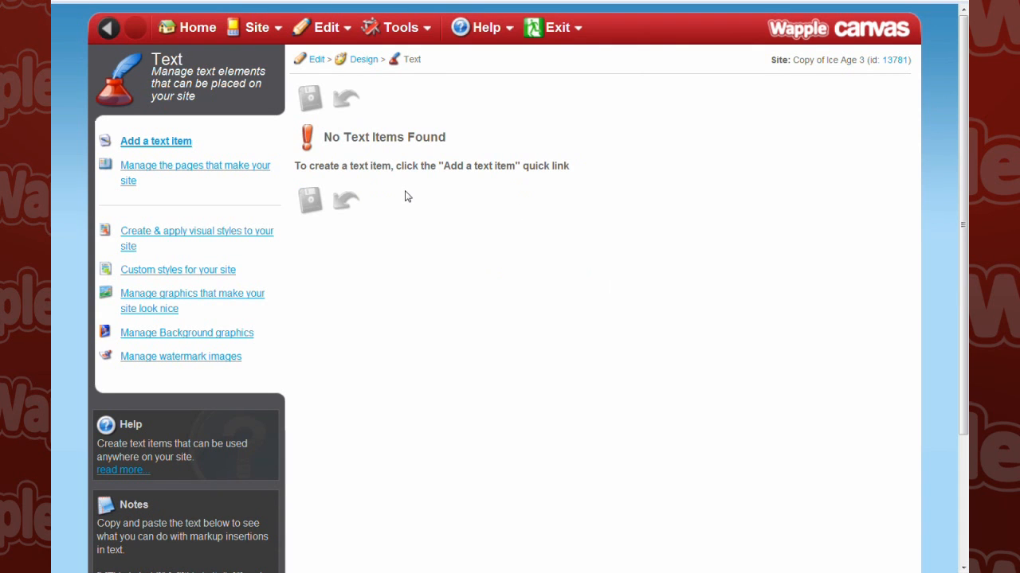
pyautogui.click(182, 141)
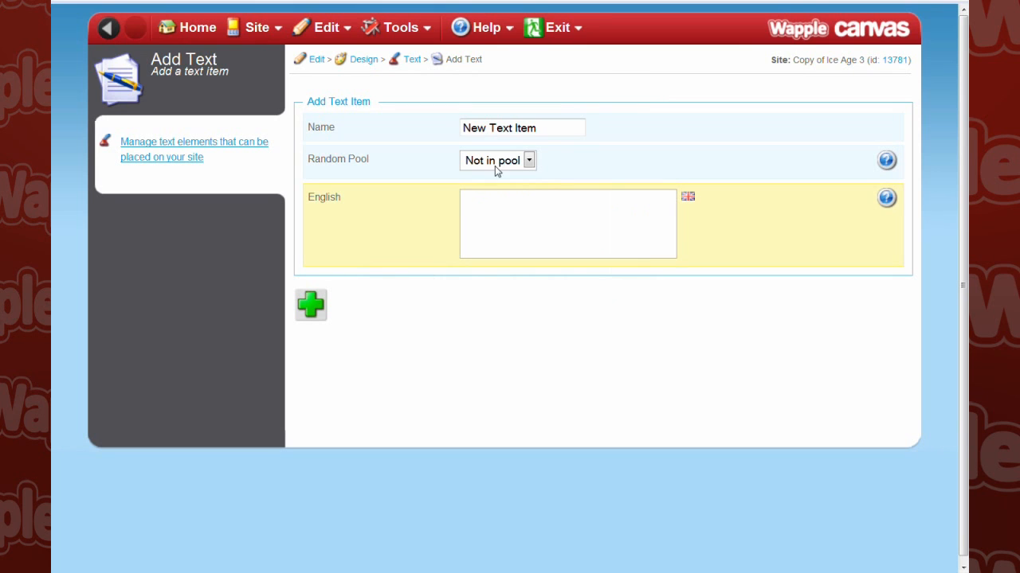
pyautogui.moveTo(555, 128); pyautogui.dragTo(402, 111)
pyautogui.write('Test')
pyautogui.click(504, 193)
pyautogui.write('Th')
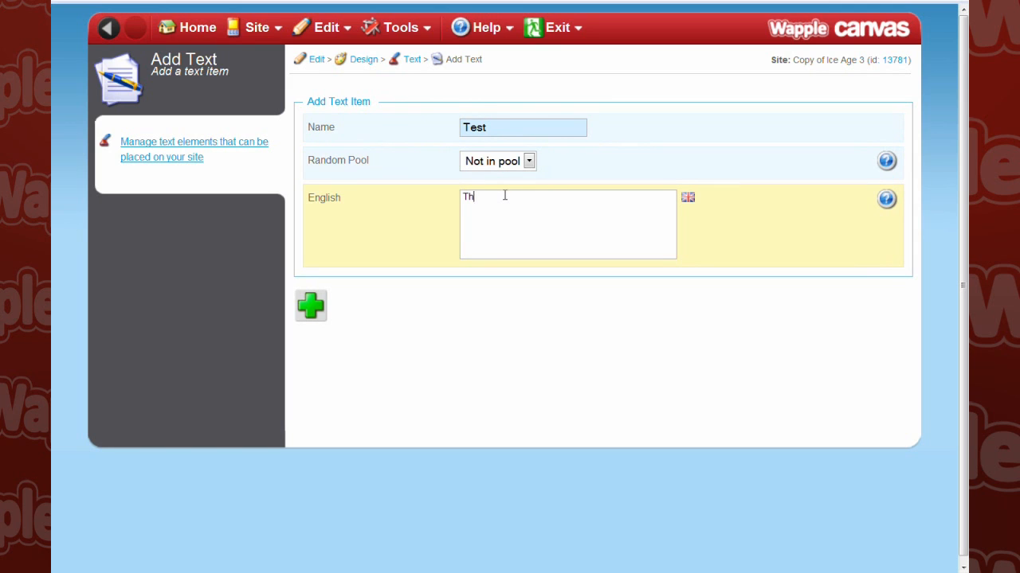
pyautogui.write('is is simply a test. ByBEN!')
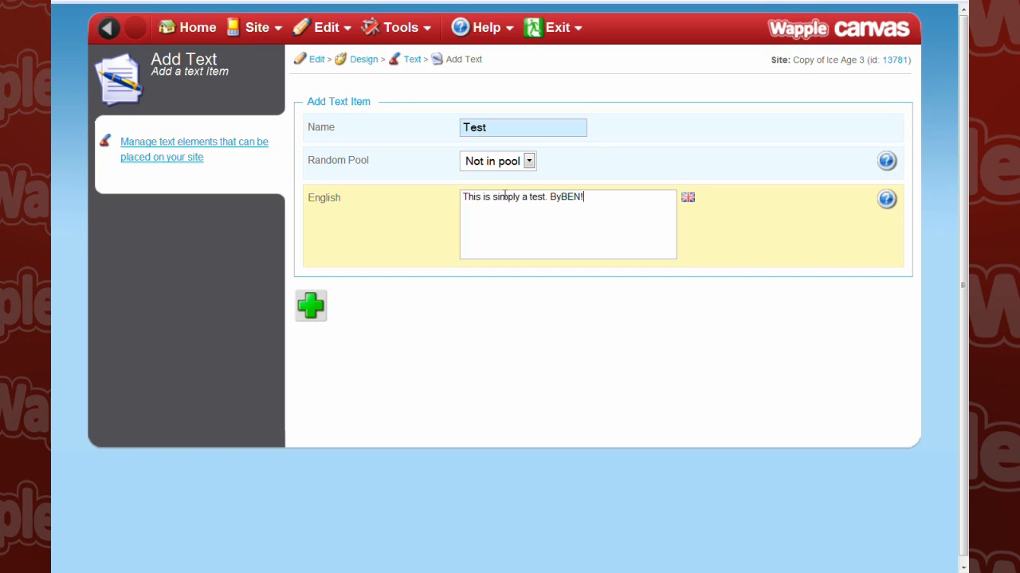
pyautogui.click(322, 316)
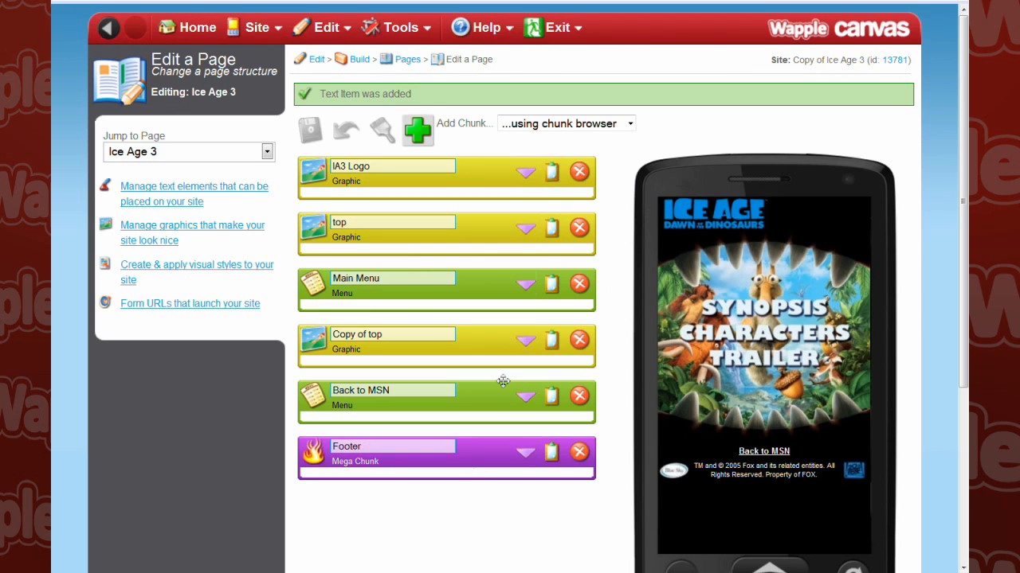
# Step: Add an active Text chunk at the top of the Ice Age 3 page, displaying the Test item as plain text
pyautogui.click(629, 124)
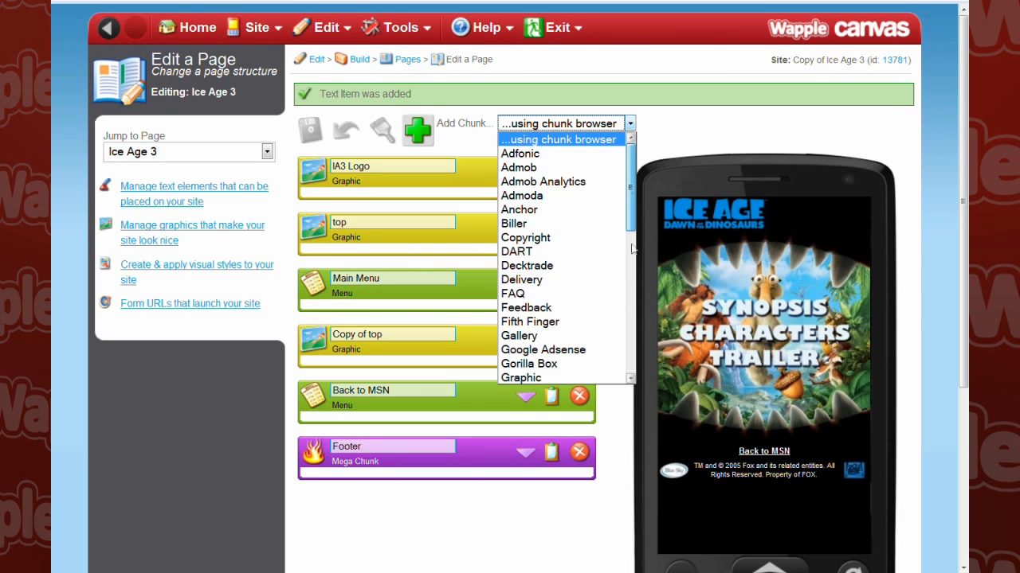
pyautogui.click(626, 301)
pyautogui.click(581, 322)
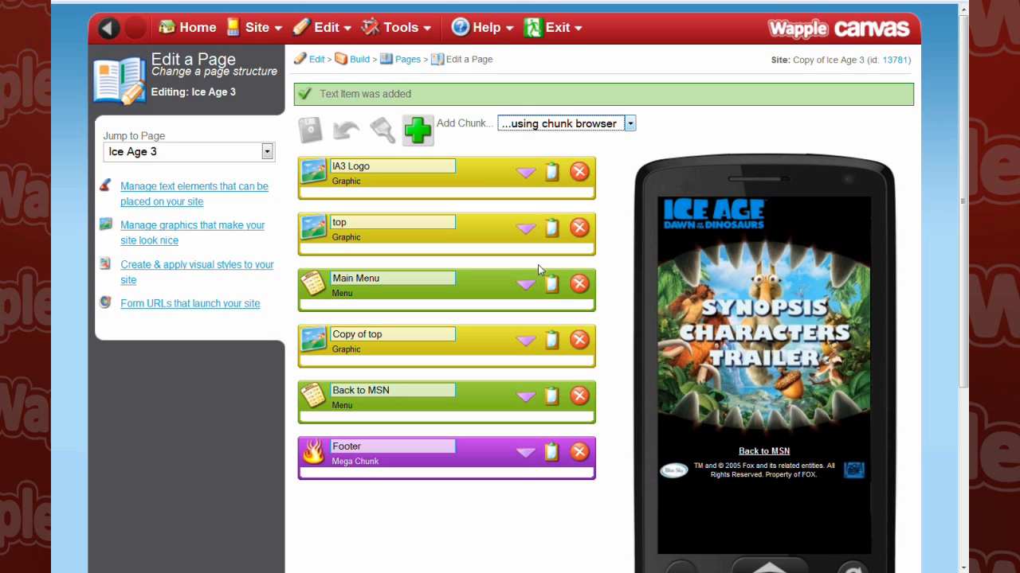
pyautogui.click(422, 132)
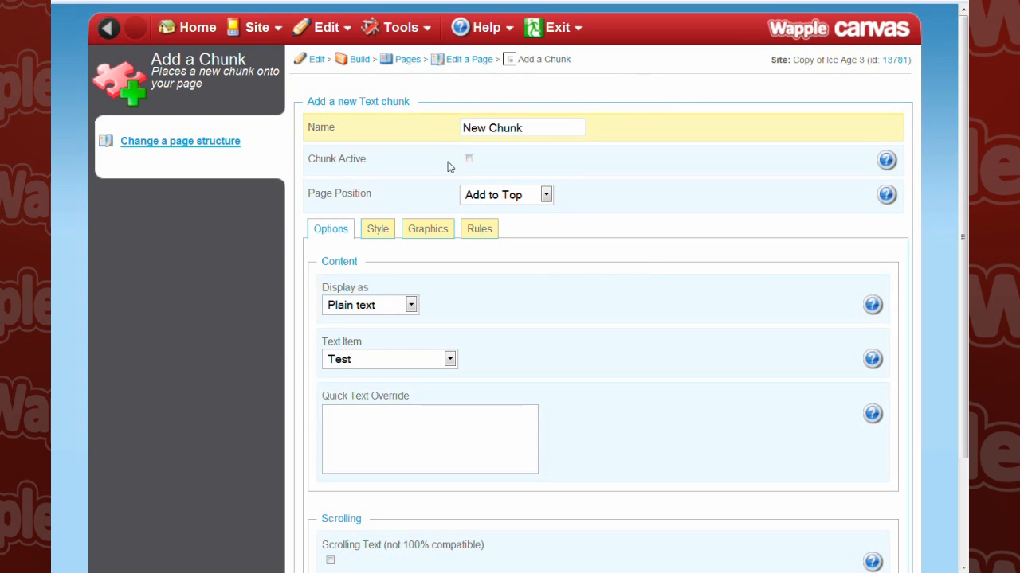
pyautogui.click(468, 160)
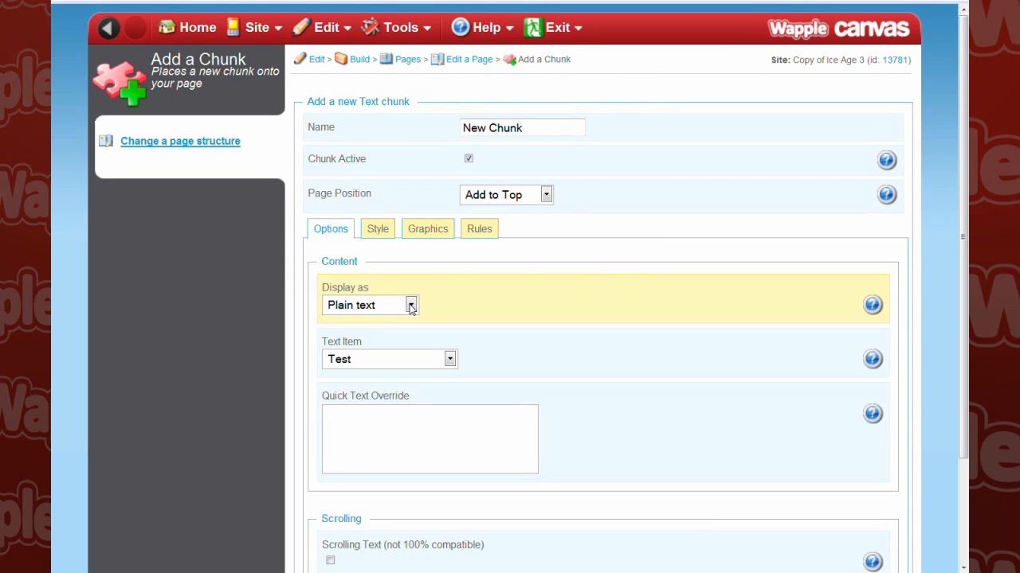
pyautogui.click(449, 359)
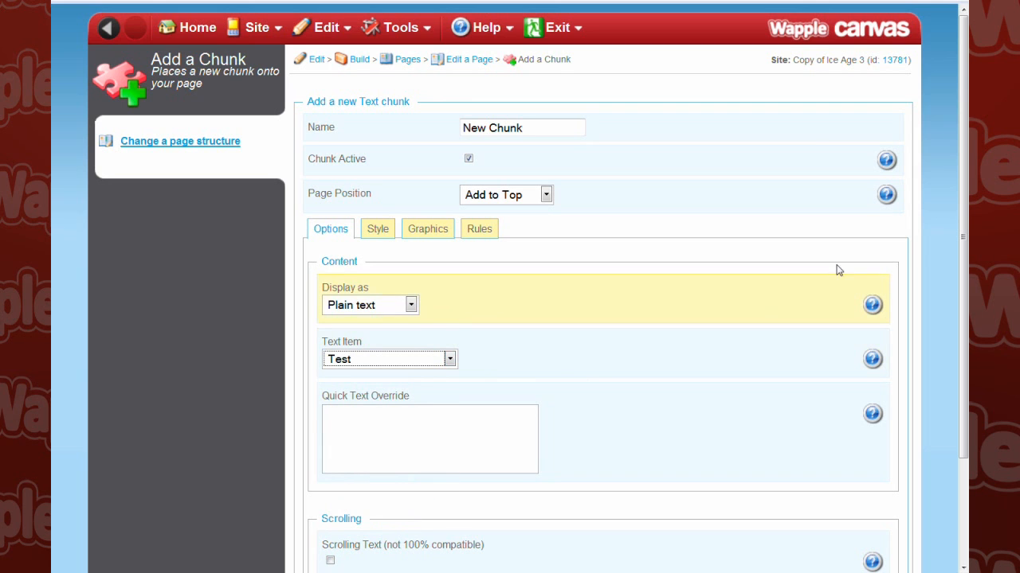
pyautogui.moveTo(964, 199); pyautogui.dragTo(965, 283)
pyautogui.click(322, 526)
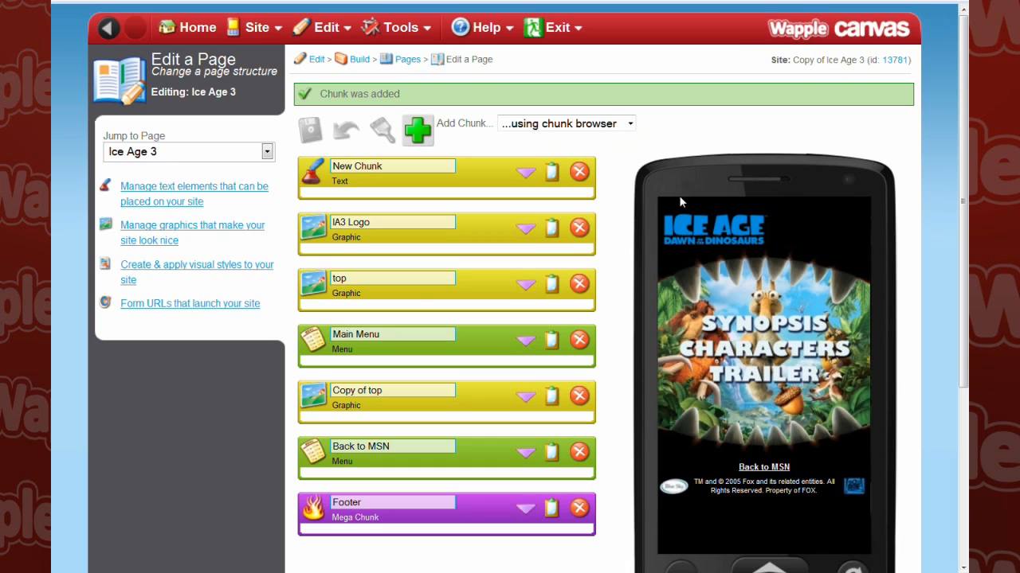
pyautogui.moveTo(660, 204); pyautogui.dragTo(849, 210)
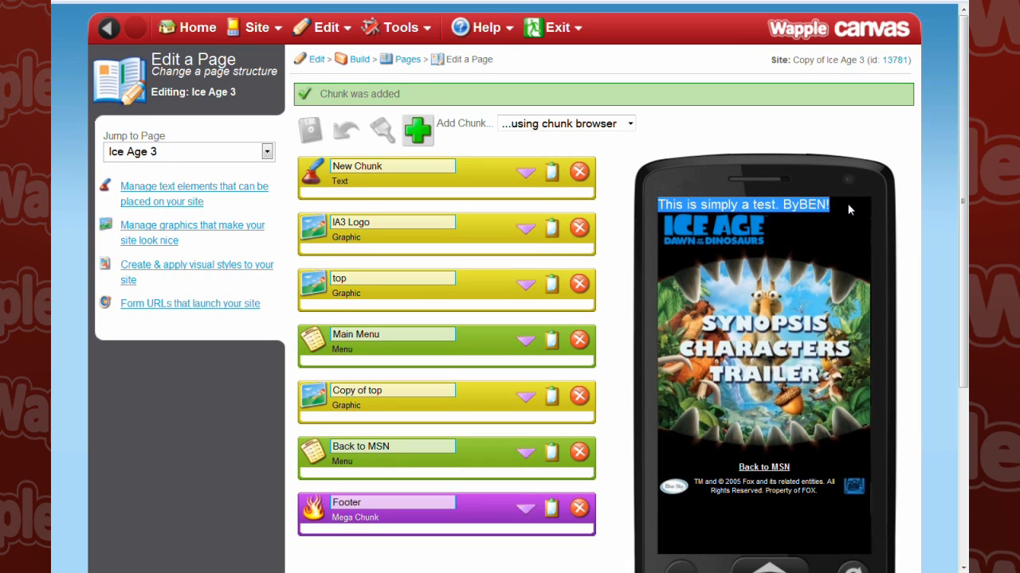
# Step: Set the text colour of the test message's .words style to blue 0000FF and save the stylesheet
pyautogui.click(335, 29)
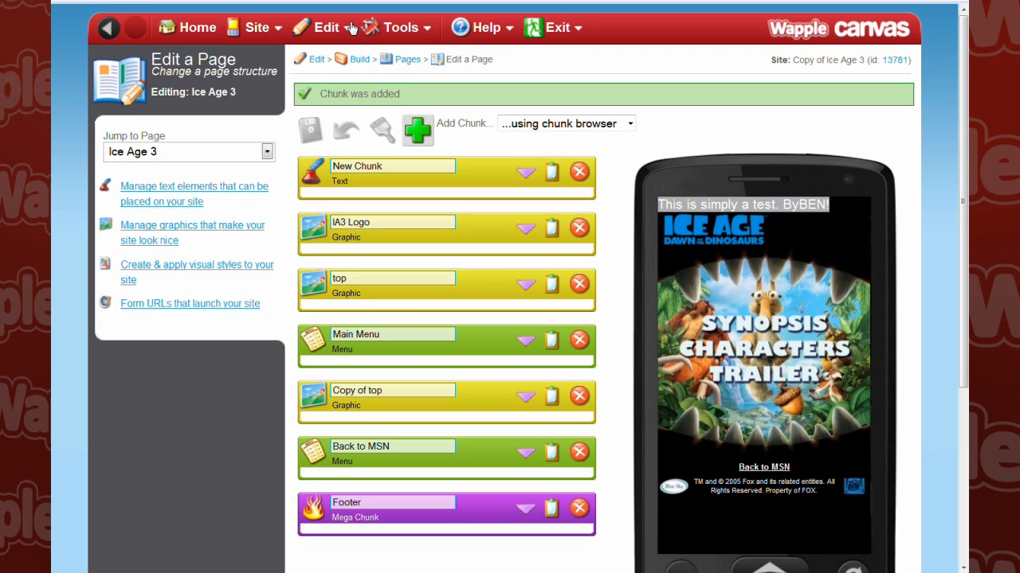
pyautogui.moveTo(366, 100)
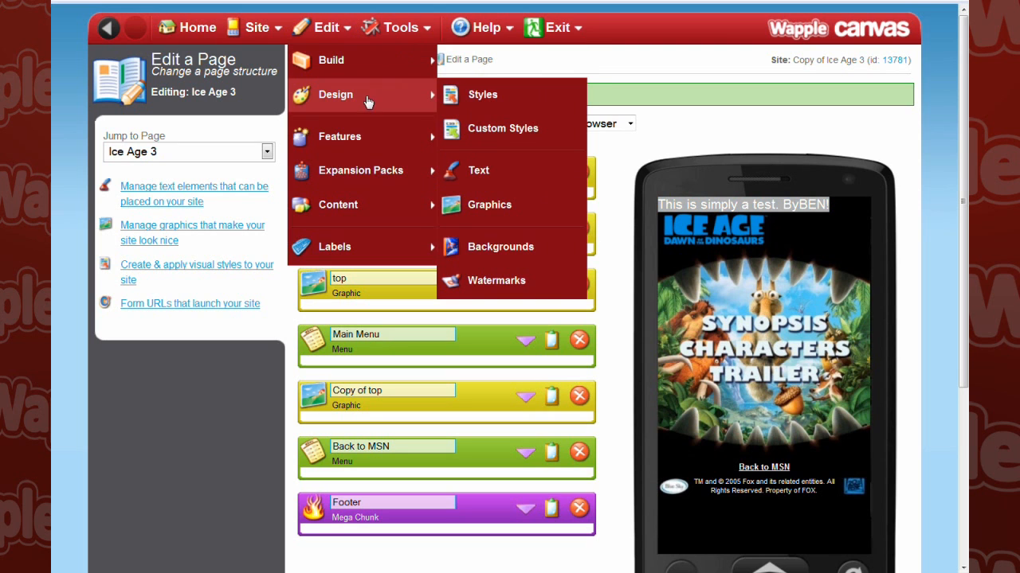
pyautogui.click(496, 102)
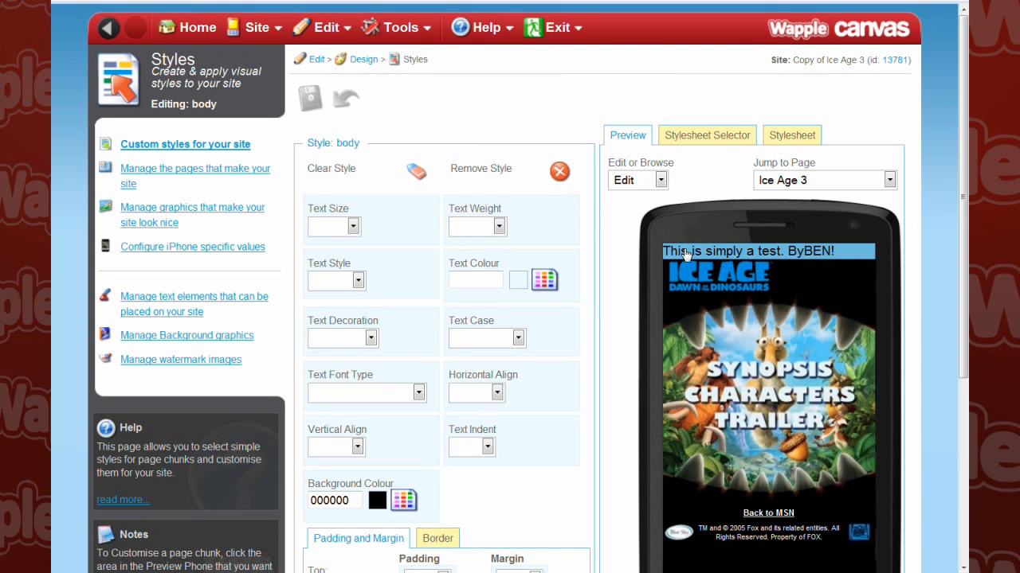
pyautogui.click(686, 253)
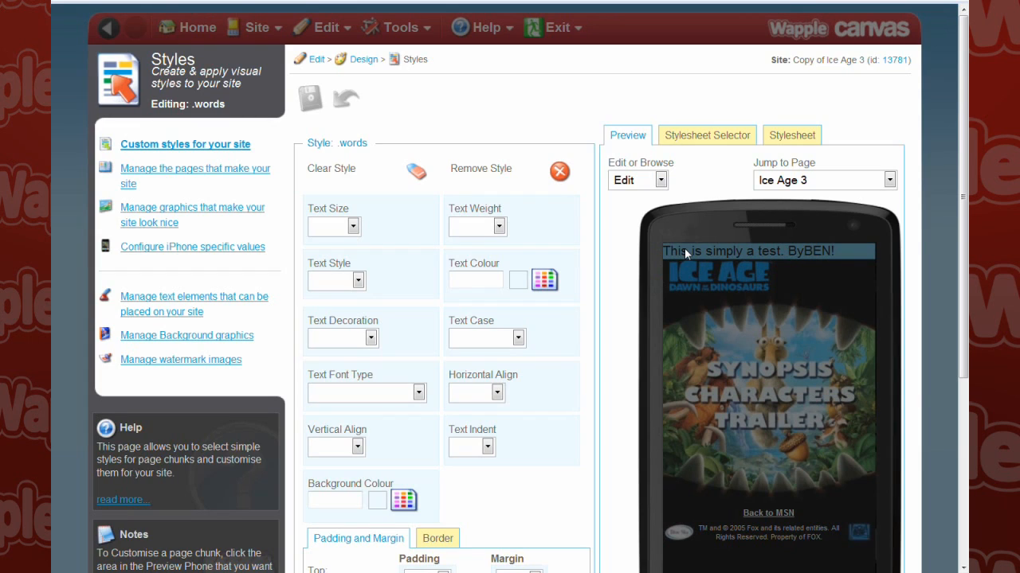
pyautogui.click(546, 280)
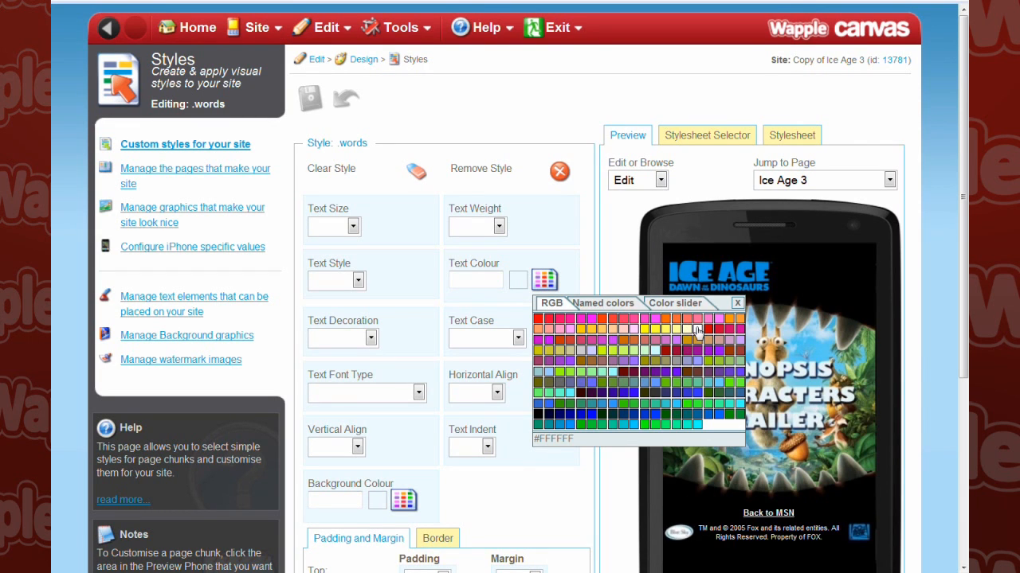
pyautogui.click(590, 418)
pyautogui.click(304, 101)
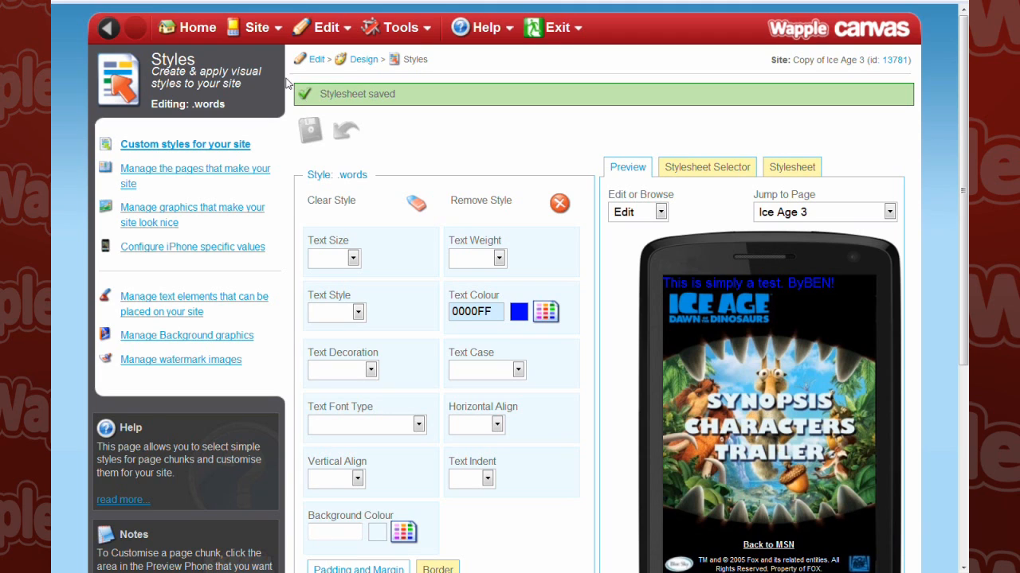
# Step: Set the site's short URL to demoiceage and save it
pyautogui.click(278, 32)
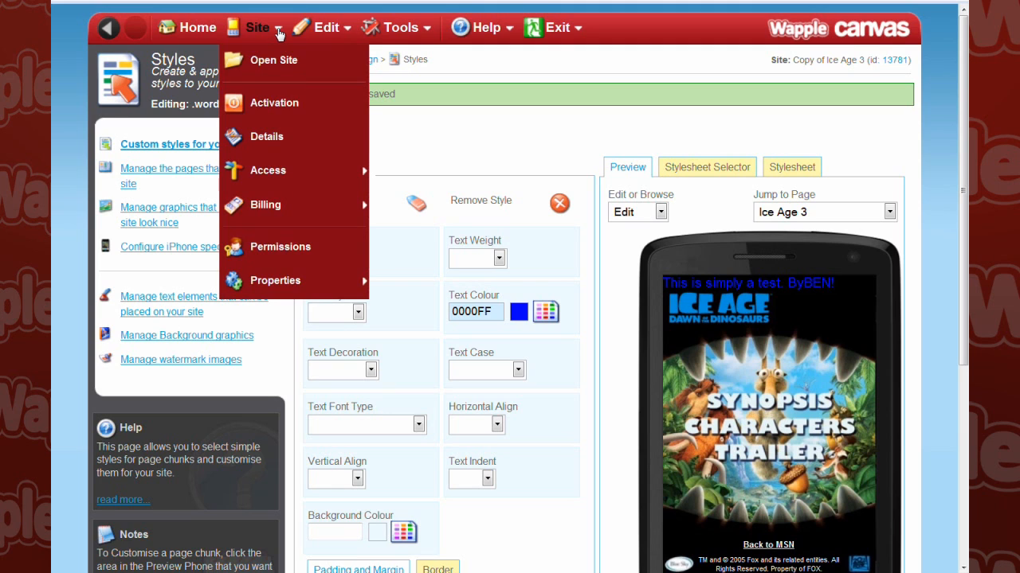
pyautogui.moveTo(294, 171)
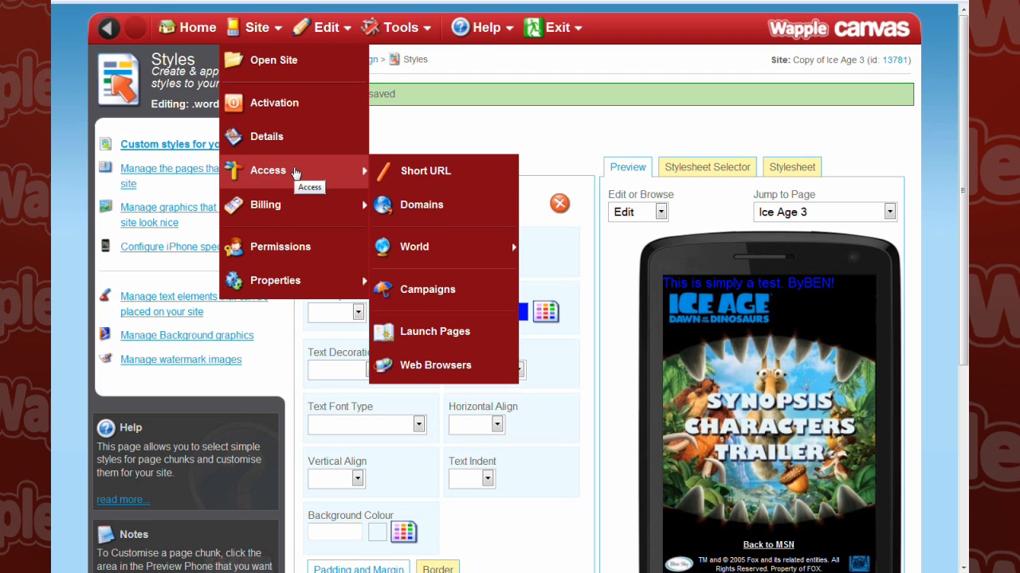
pyautogui.click(424, 174)
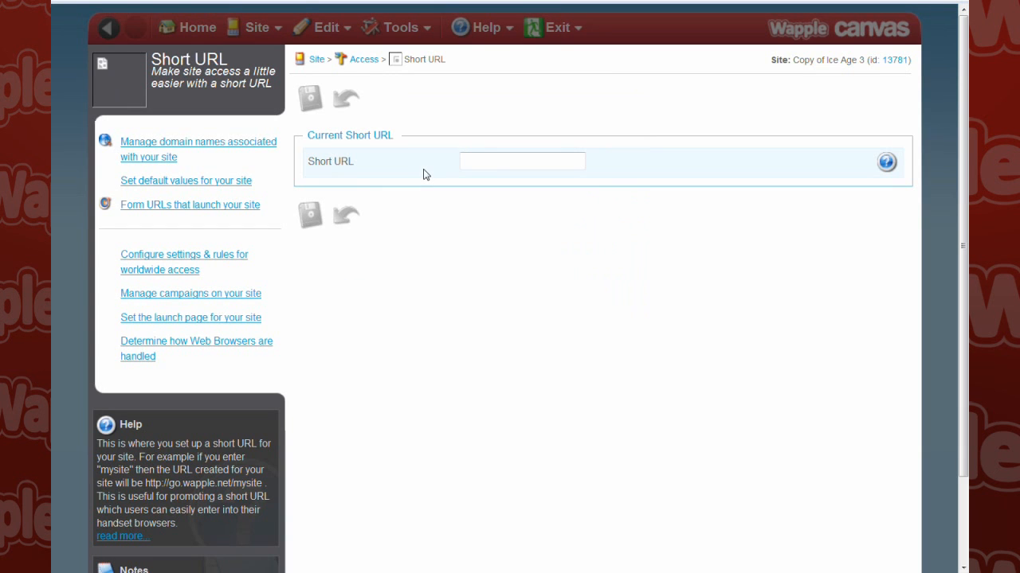
pyautogui.click(480, 163)
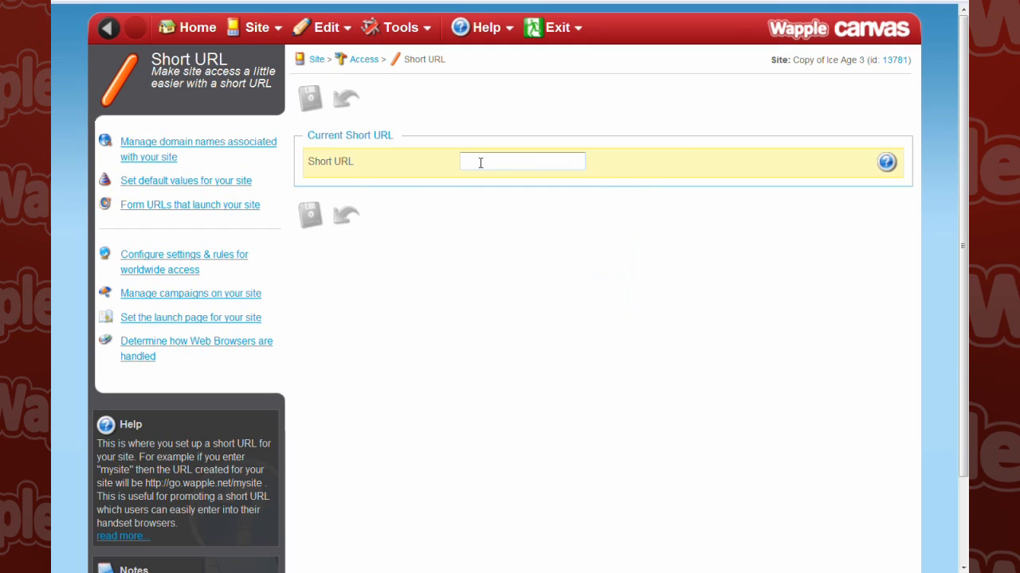
pyautogui.click(480, 162)
pyautogui.write('demoiceage')
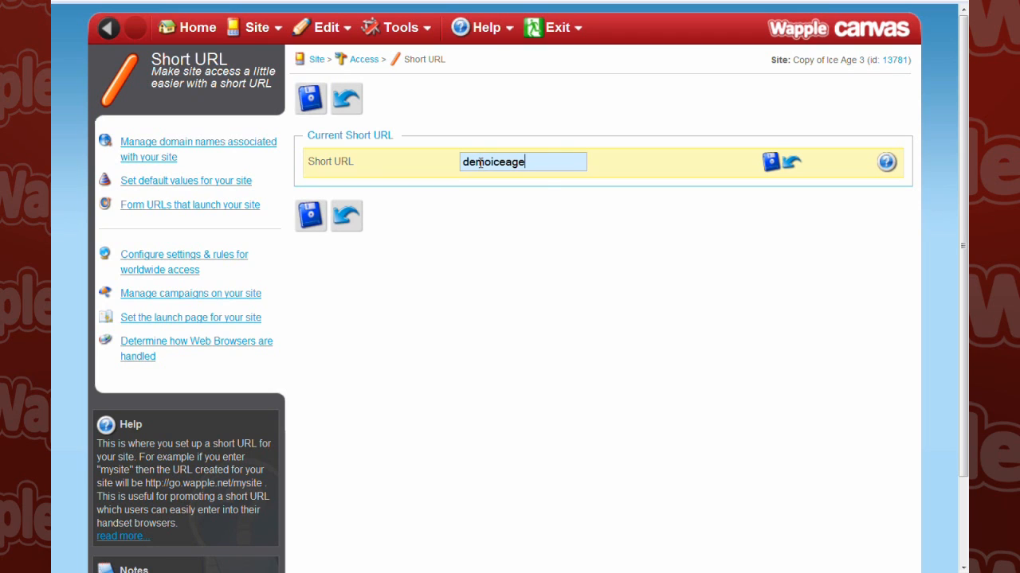
pyautogui.click(311, 216)
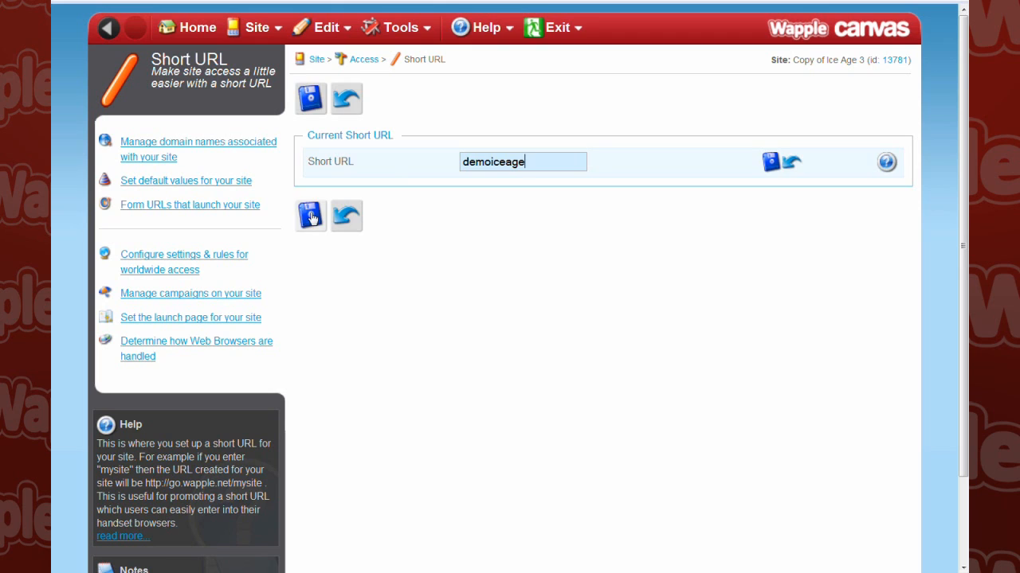
# Step: Return to the home page and examine the short and full site URLs in the site details
pyautogui.click(192, 29)
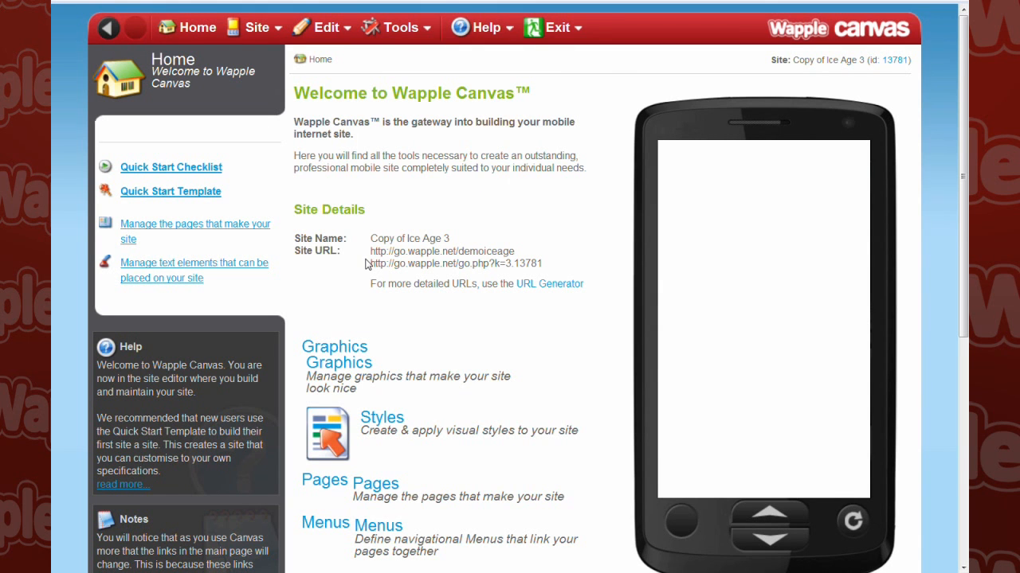
pyautogui.moveTo(367, 253); pyautogui.dragTo(572, 267)
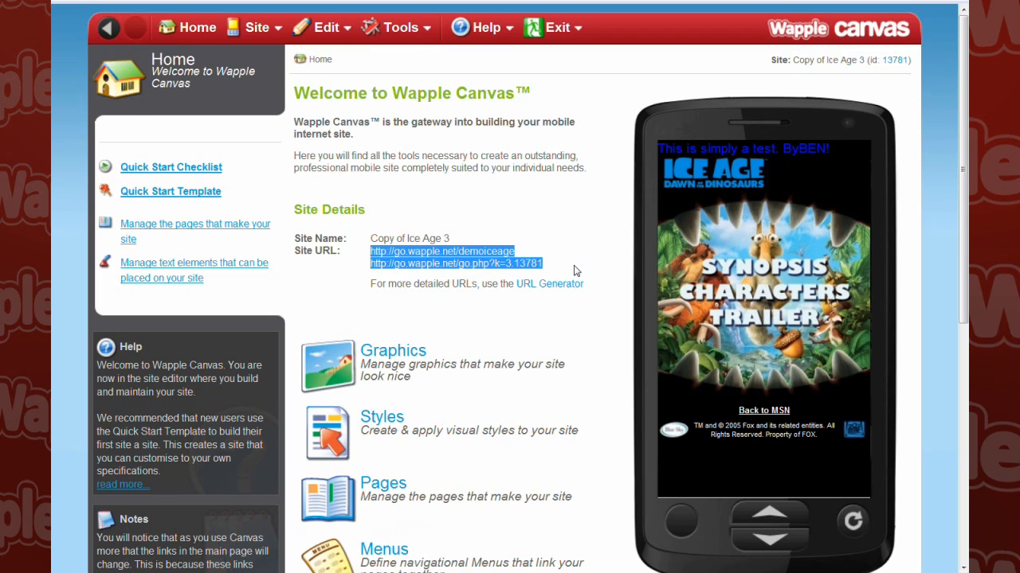
pyautogui.click(575, 271)
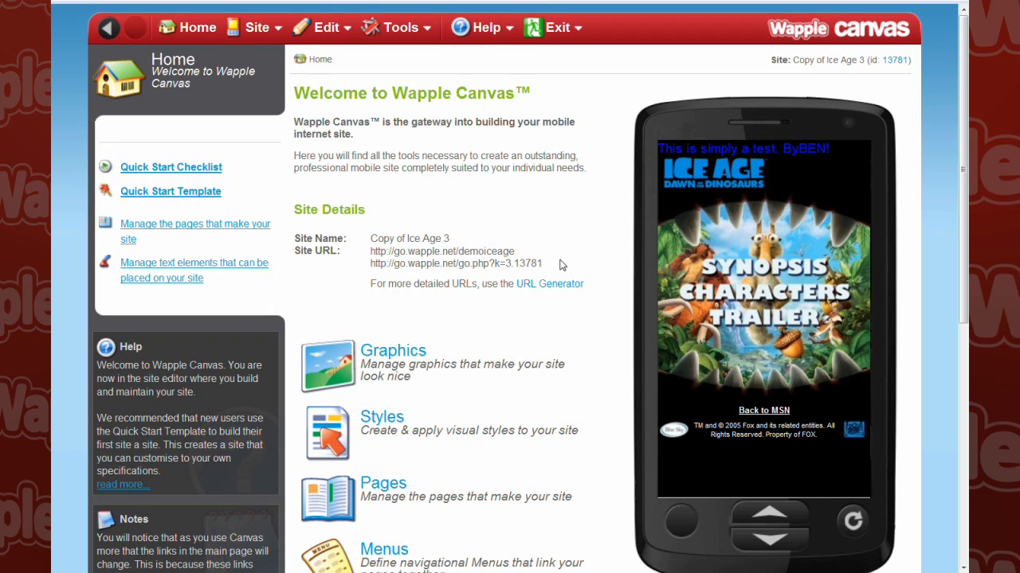
pyautogui.moveTo(548, 266); pyautogui.dragTo(489, 267)
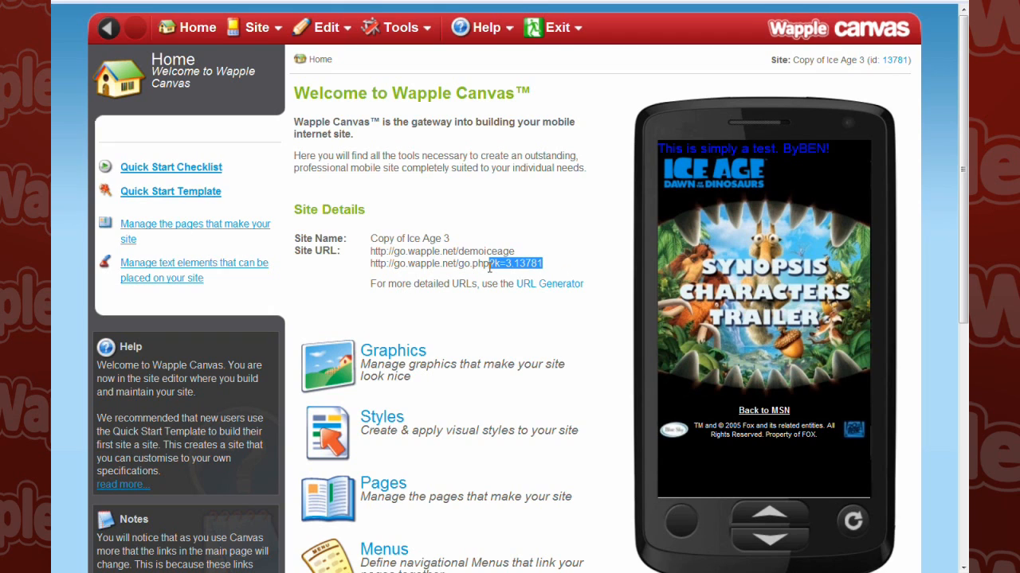
# Step: Try to add a domain to the site under the default name New Domain
pyautogui.click(256, 27)
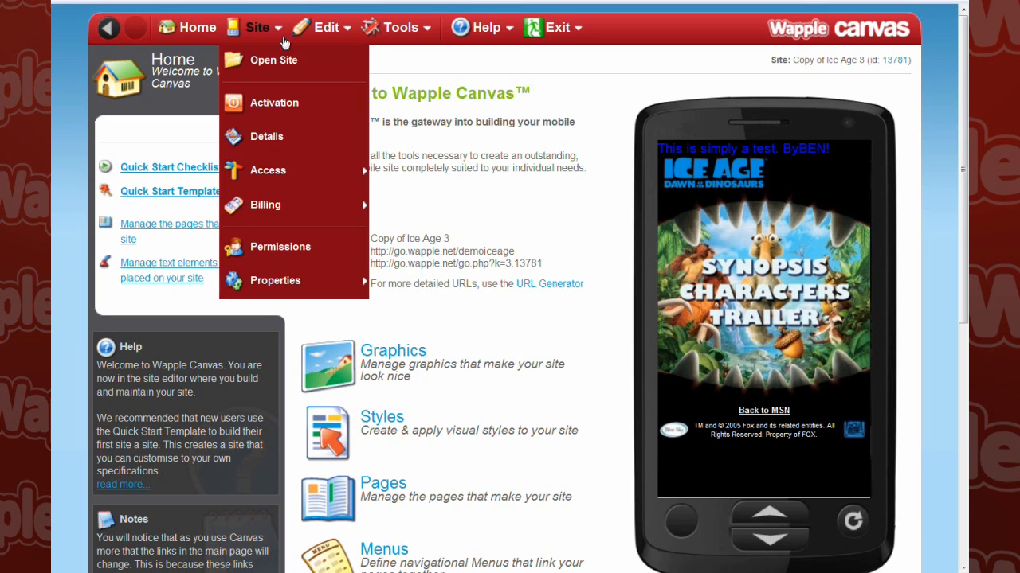
pyautogui.moveTo(336, 186)
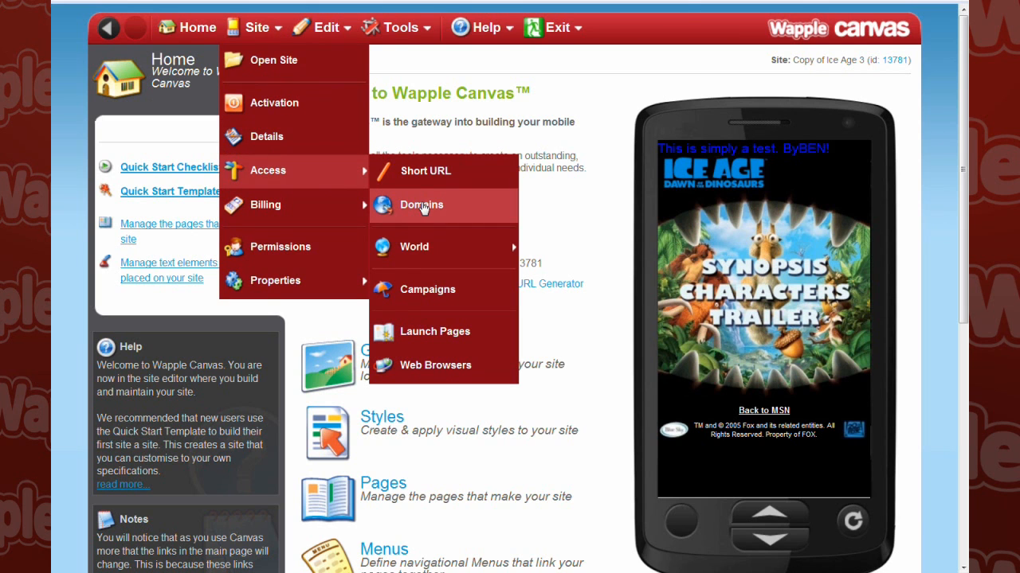
pyautogui.click(426, 207)
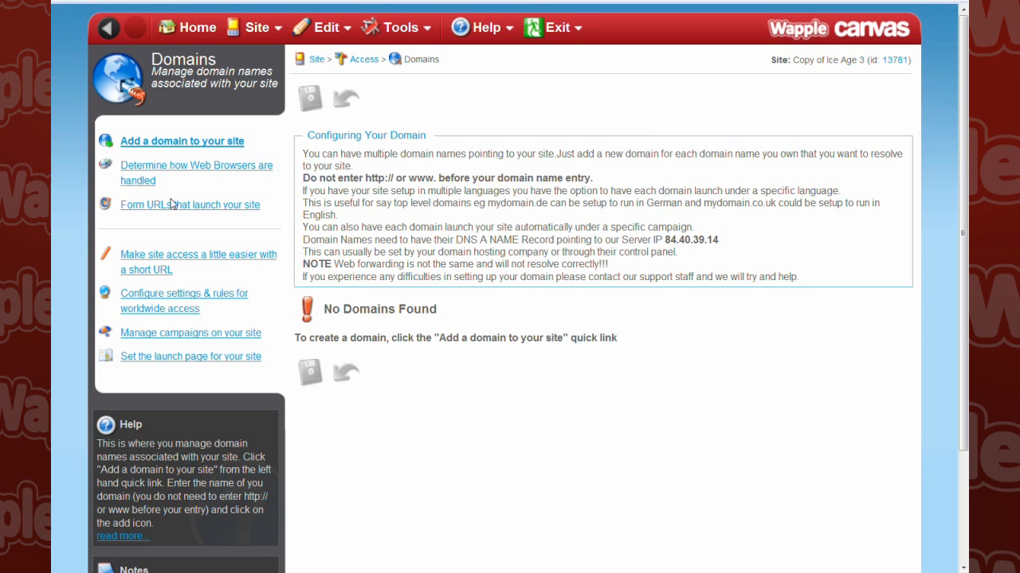
pyautogui.click(167, 143)
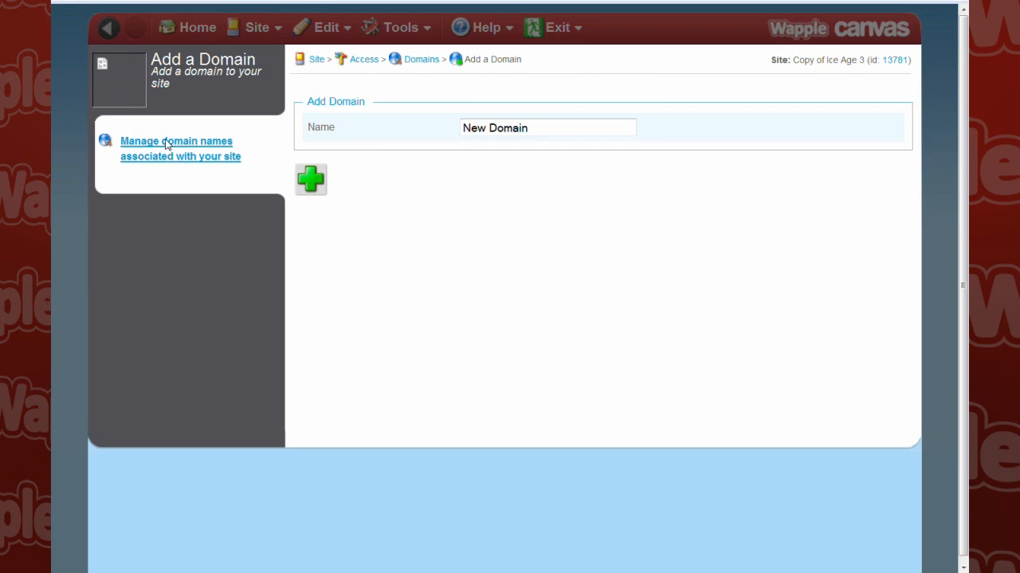
pyautogui.click(313, 186)
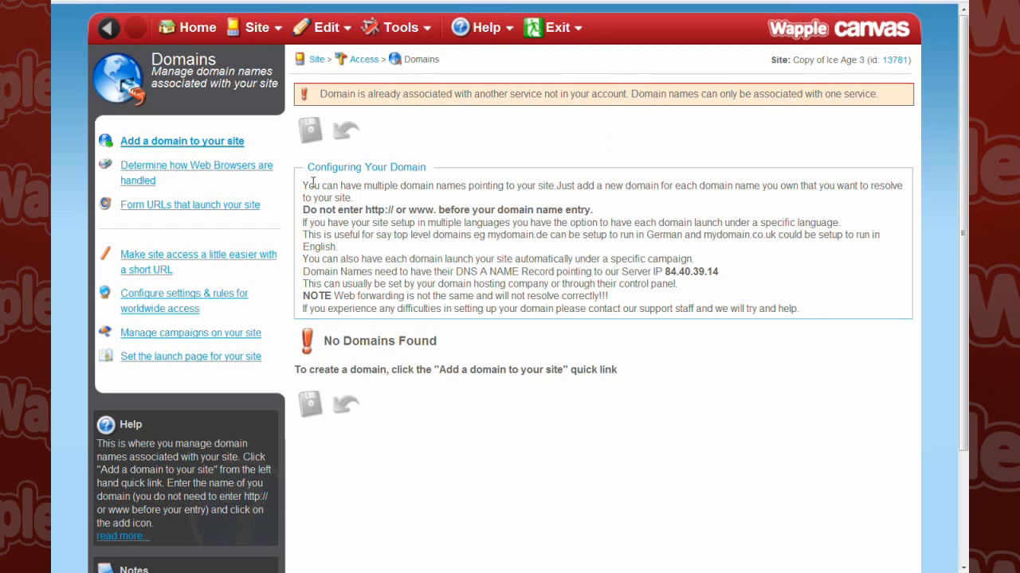
# Step: Add the domain abstract.com to the site from its domain access settings
pyautogui.click(276, 35)
pyautogui.moveTo(298, 175)
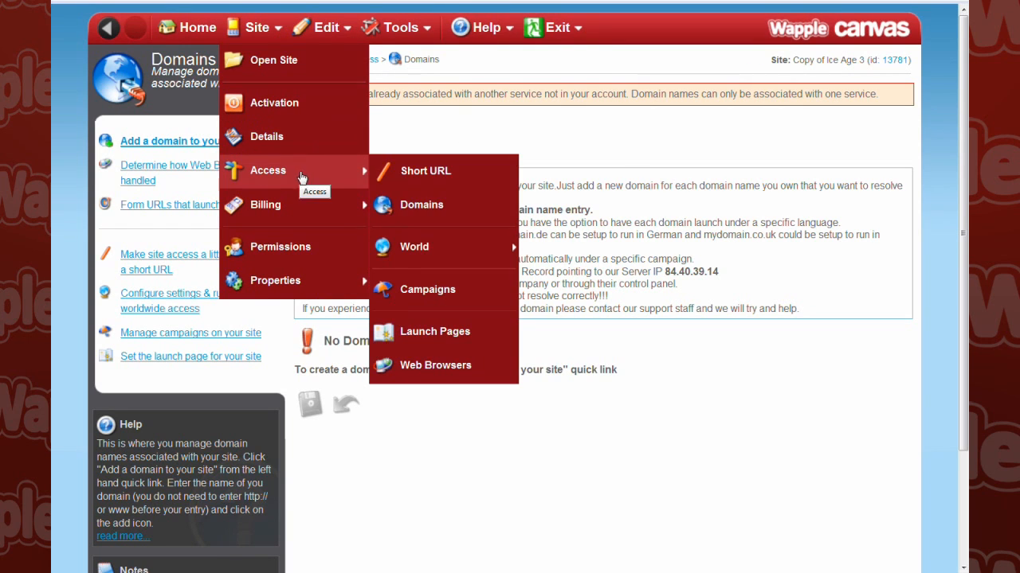
pyautogui.click(433, 208)
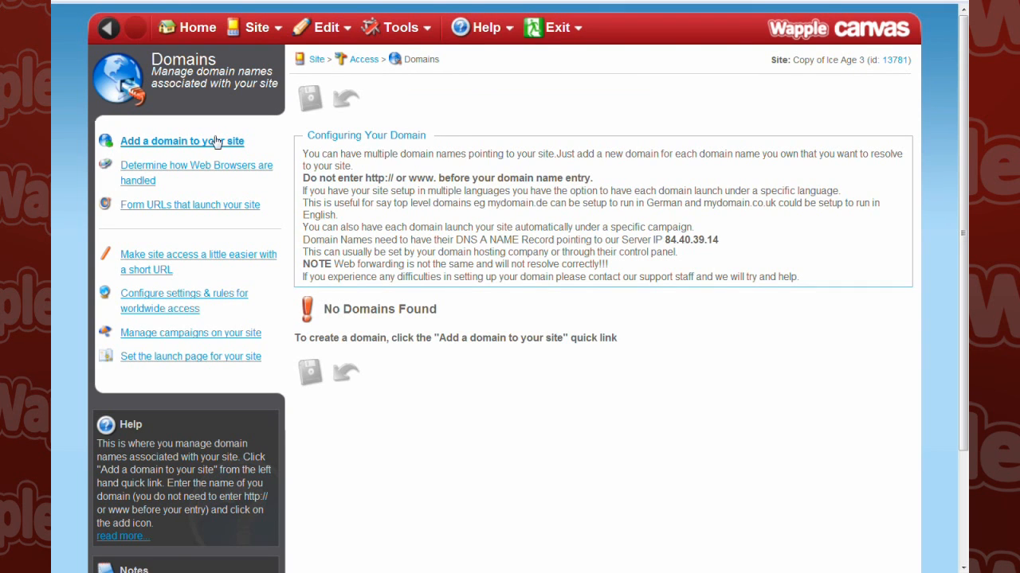
pyautogui.click(218, 146)
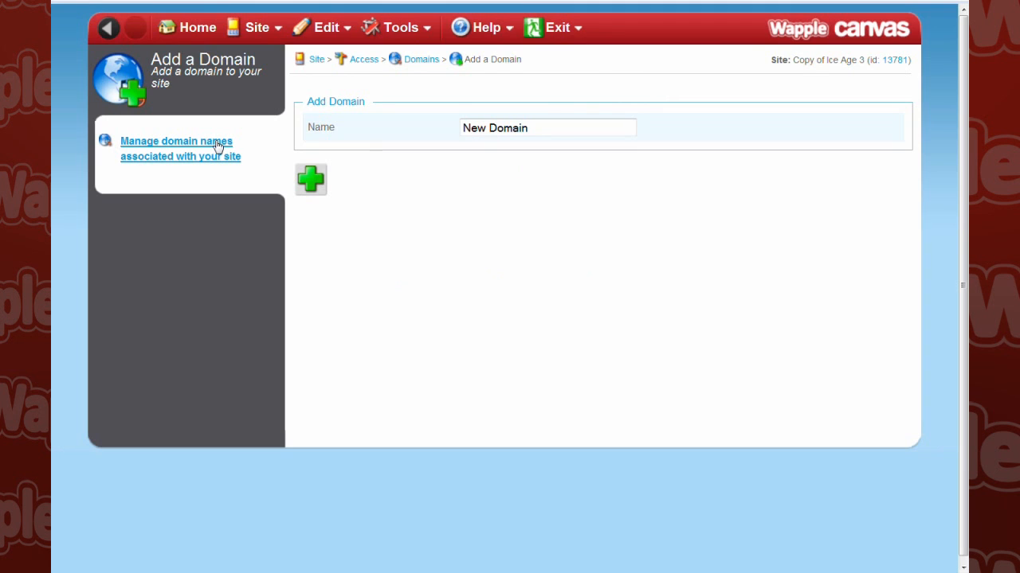
pyautogui.moveTo(542, 125); pyautogui.dragTo(383, 109)
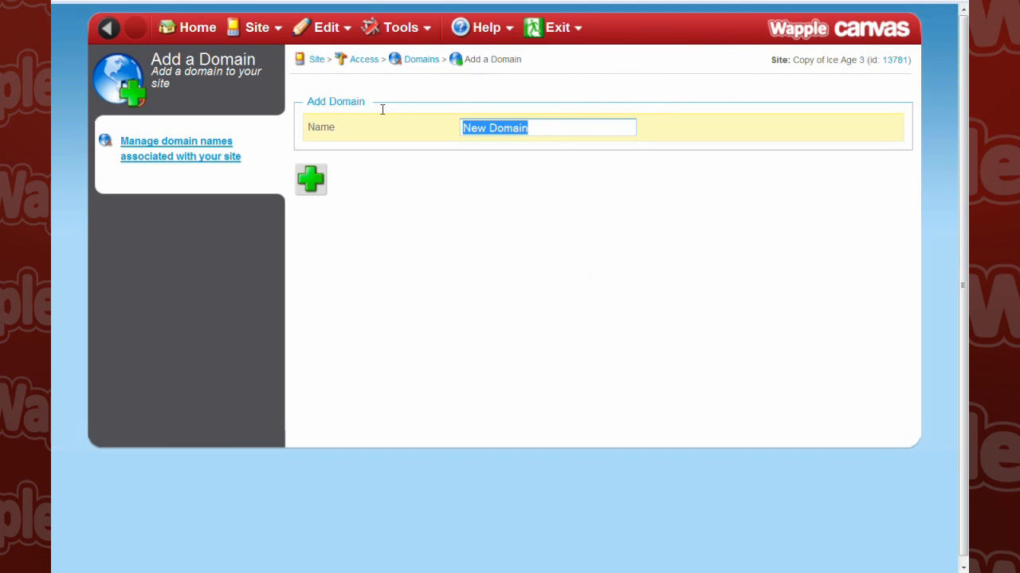
pyautogui.write('abstract')
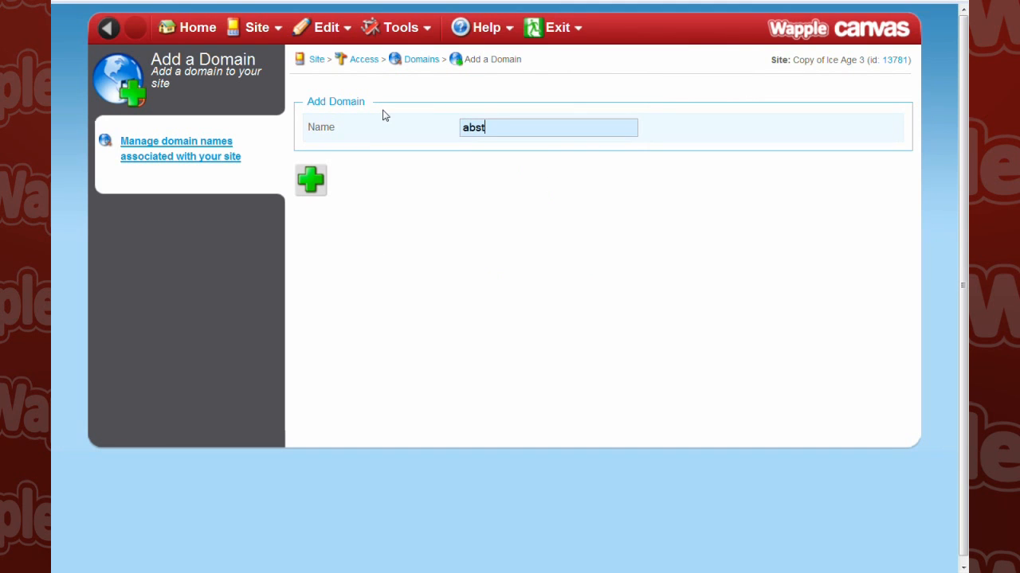
pyautogui.write('.com')
pyautogui.click(306, 195)
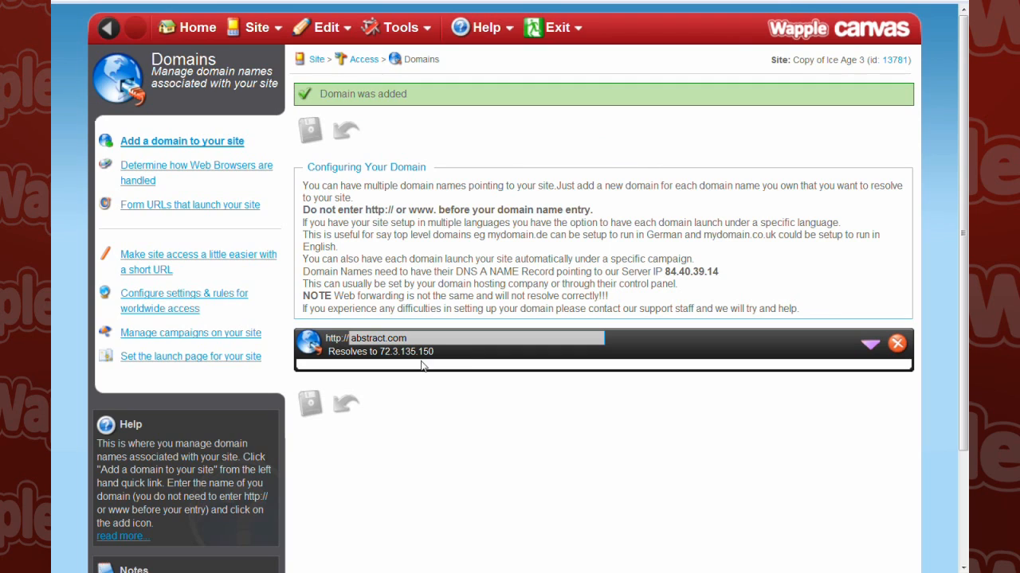
# Step: Expand the abstract.com domain entry and compare its resolved IP address with the required server IP in the configuration notes
pyautogui.moveTo(435, 353); pyautogui.dragTo(380, 352)
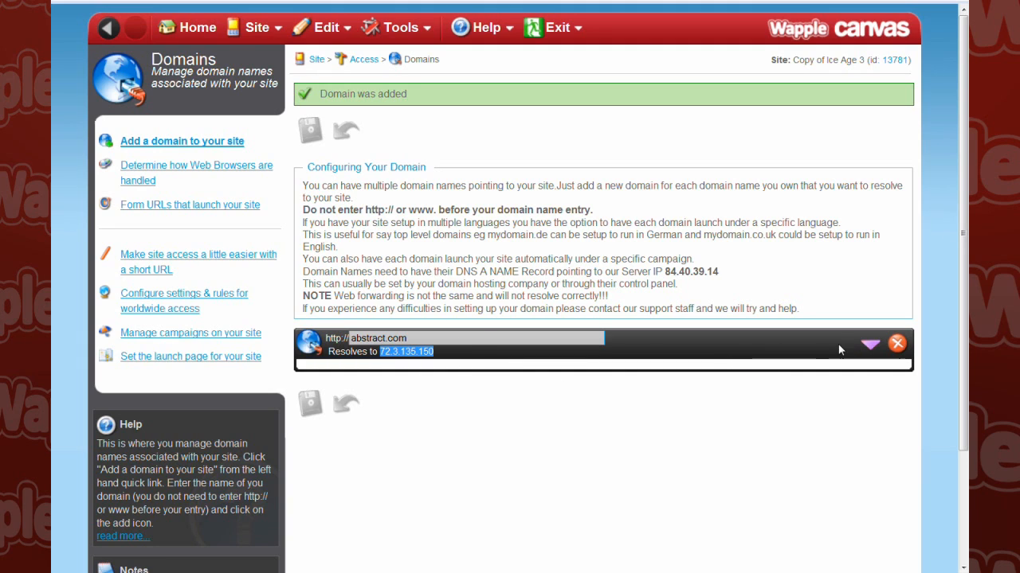
pyautogui.click(868, 348)
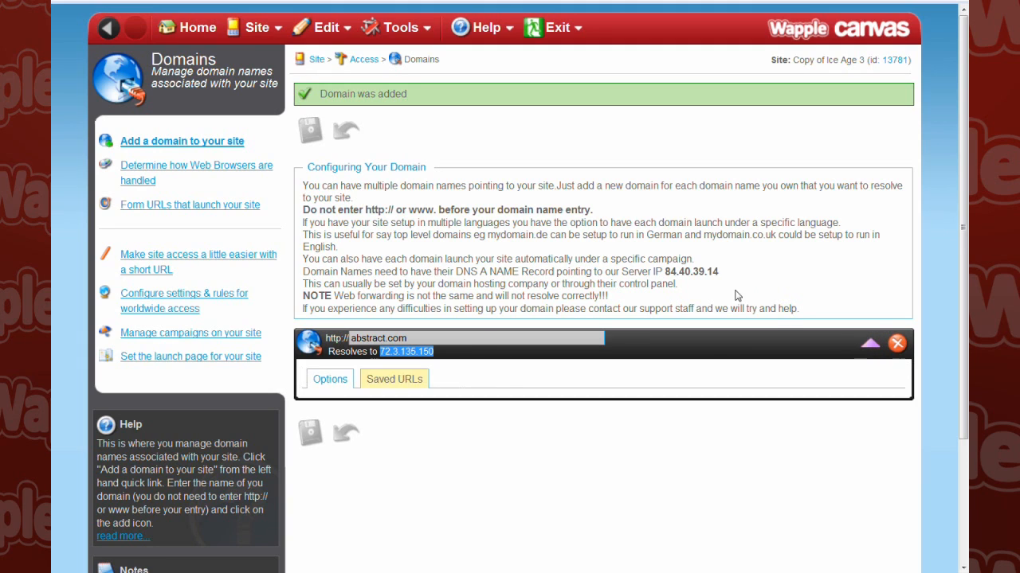
pyautogui.moveTo(720, 273); pyautogui.dragTo(663, 272)
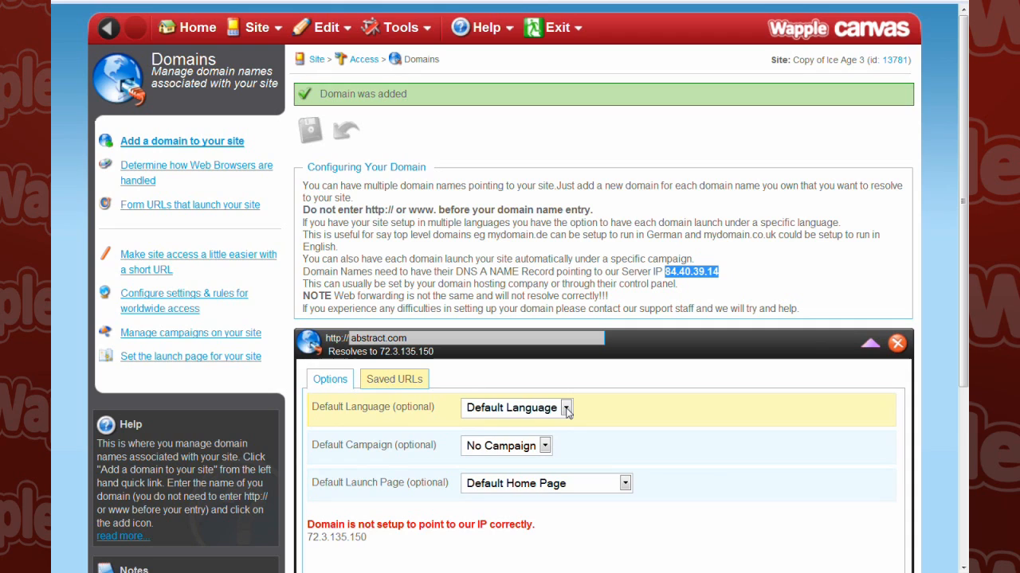
# Step: Set the default language of the abstract.com domain to English
pyautogui.click(567, 409)
pyautogui.click(644, 423)
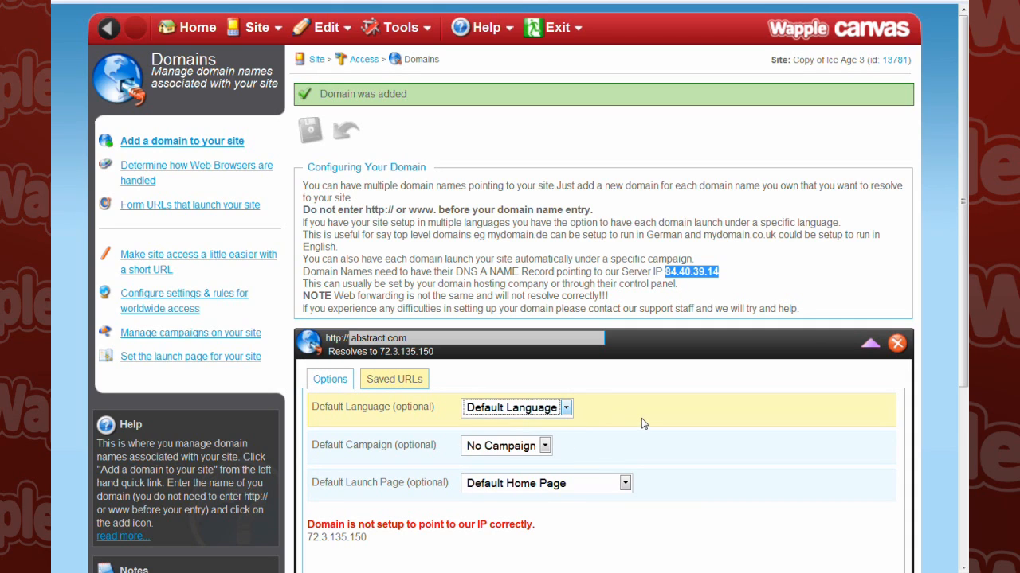
pyautogui.press('Down')
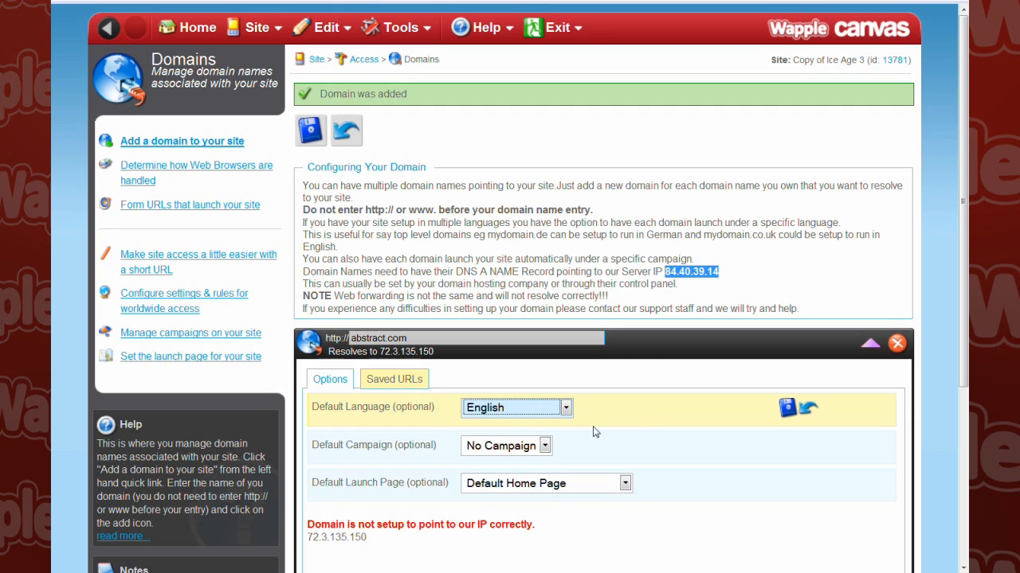